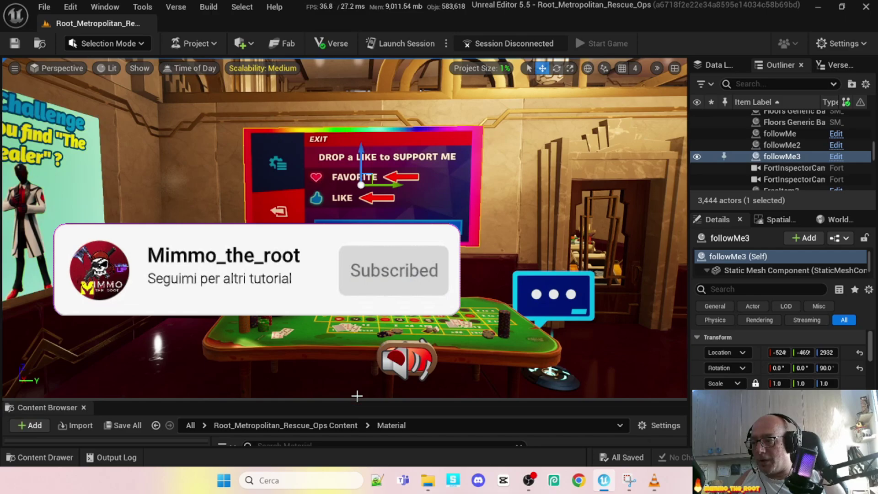
Create a new folder named follow_test inside the Root_Metropolitan_Rescue_Ops Content folder.
left_click_drag(355, 397, 355, 253)
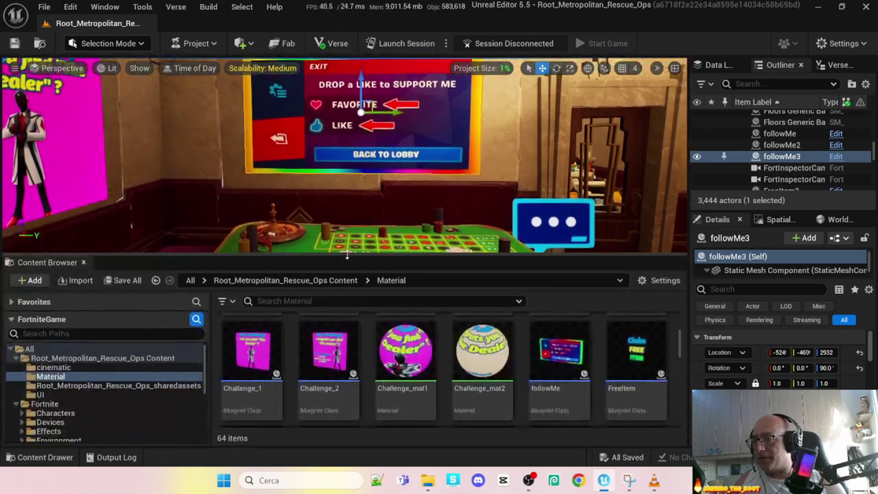
right_click(63, 377)
left_click(39, 358)
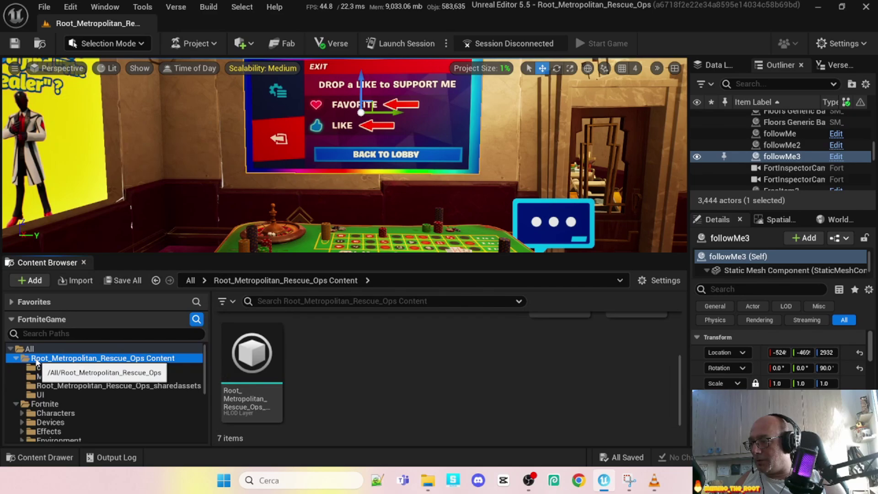
right_click(39, 358)
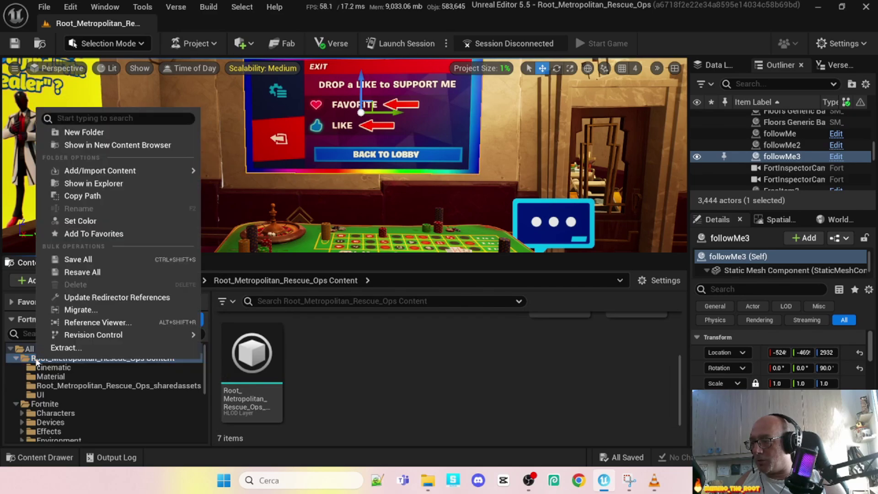
left_click(112, 133)
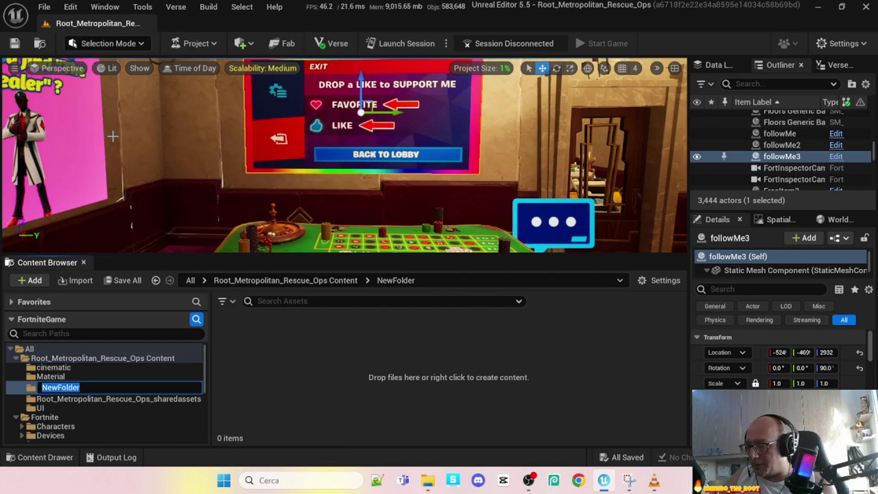
type("follo")
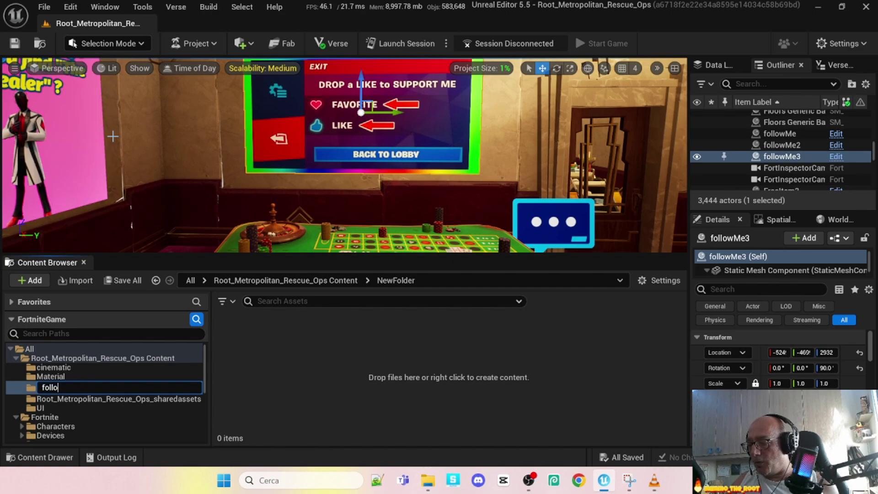
type("w_test")
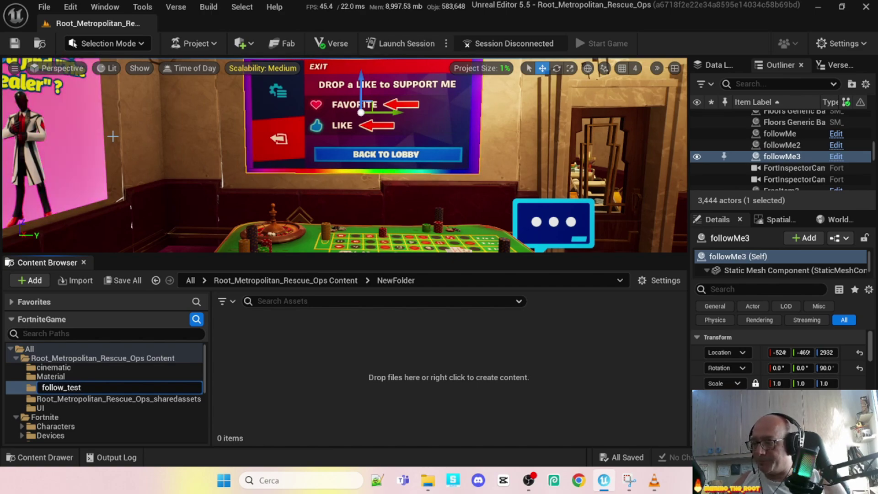
key("Return")
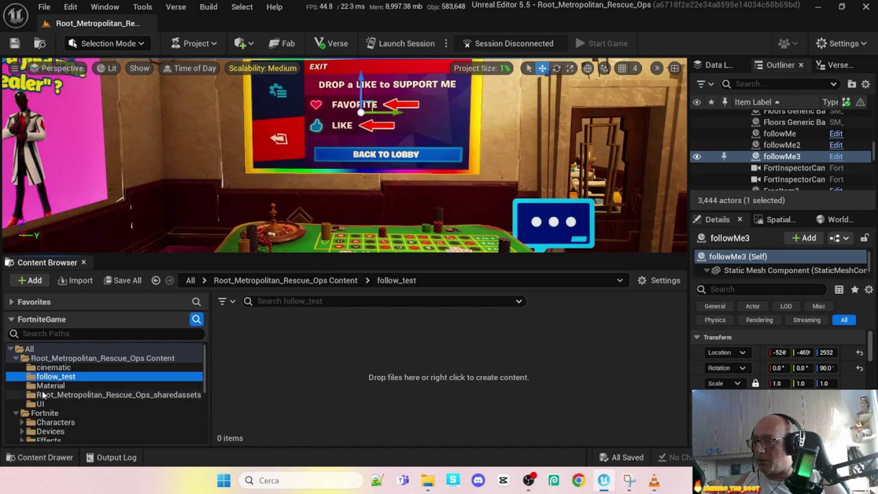
Create a material named follow_test in the follow_test folder and open it for editing.
right_click(316, 371)
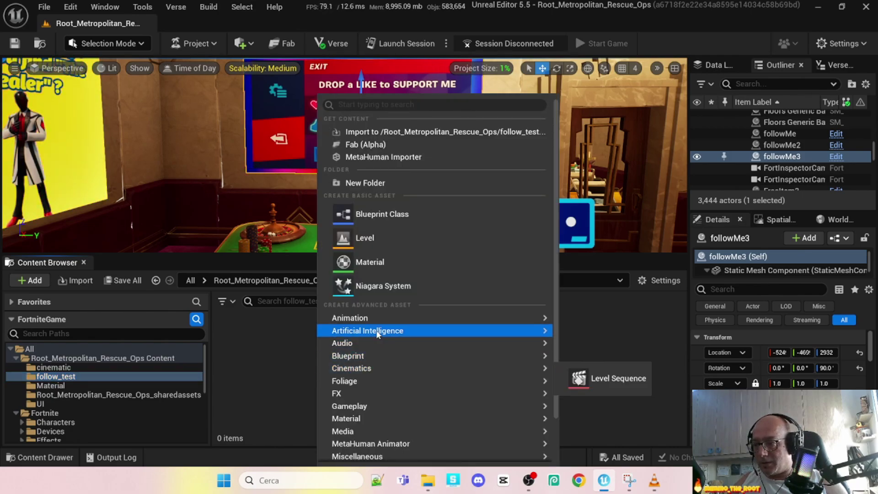
left_click(401, 270)
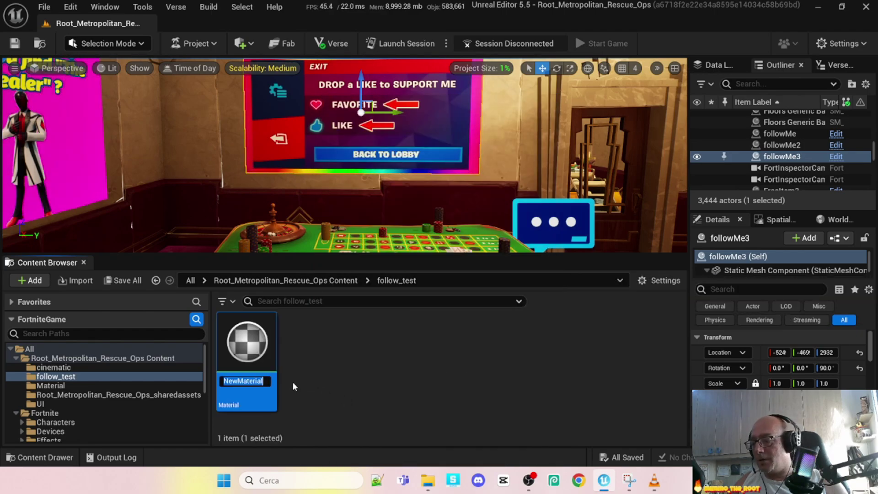
type("fo")
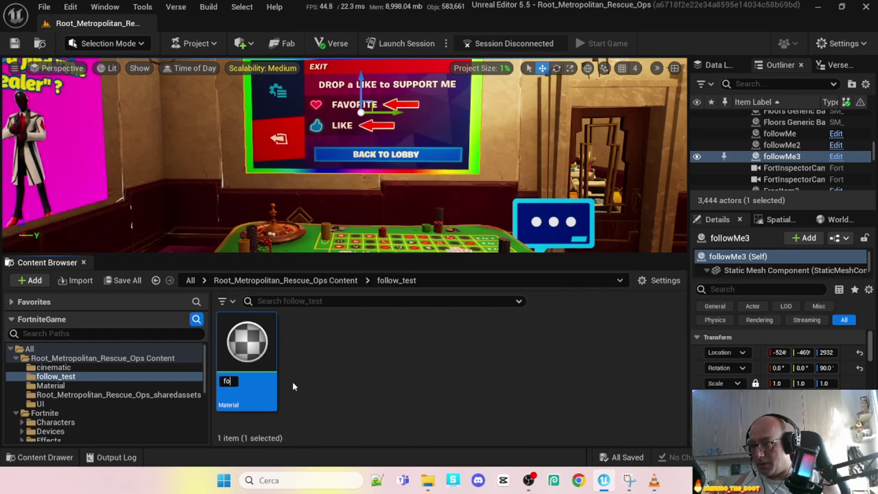
type("llow_")
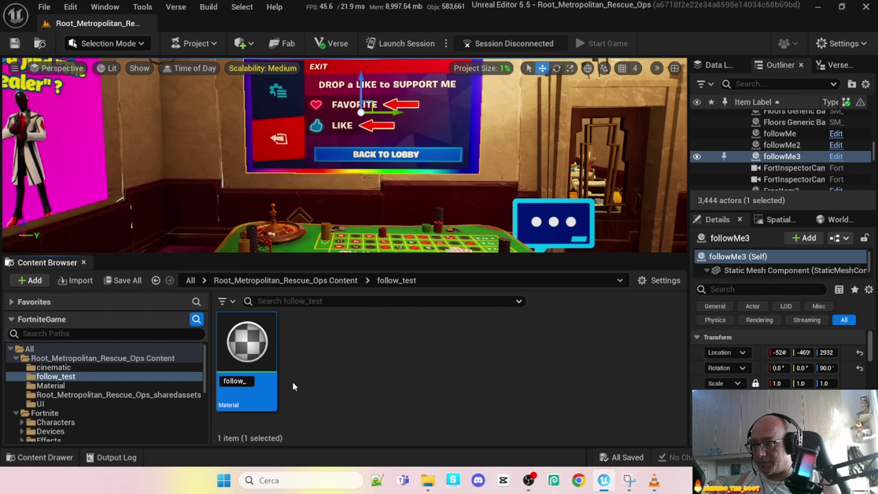
type("test")
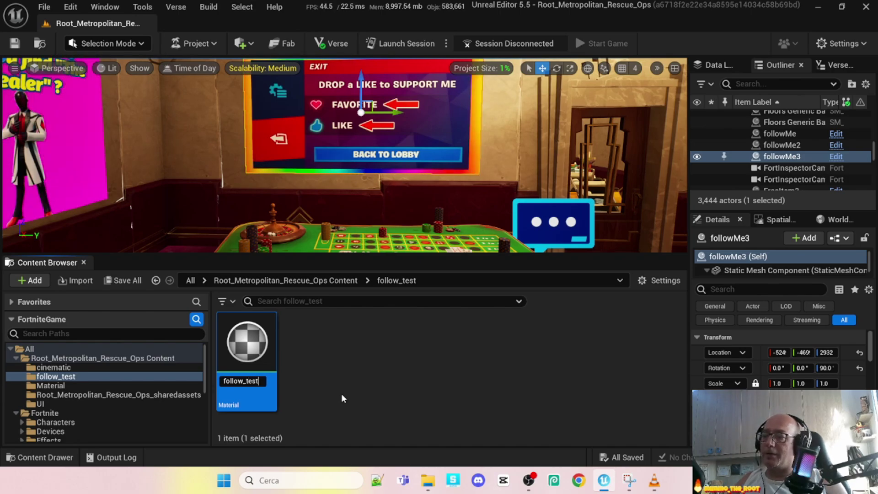
key("Return")
double_click(243, 347)
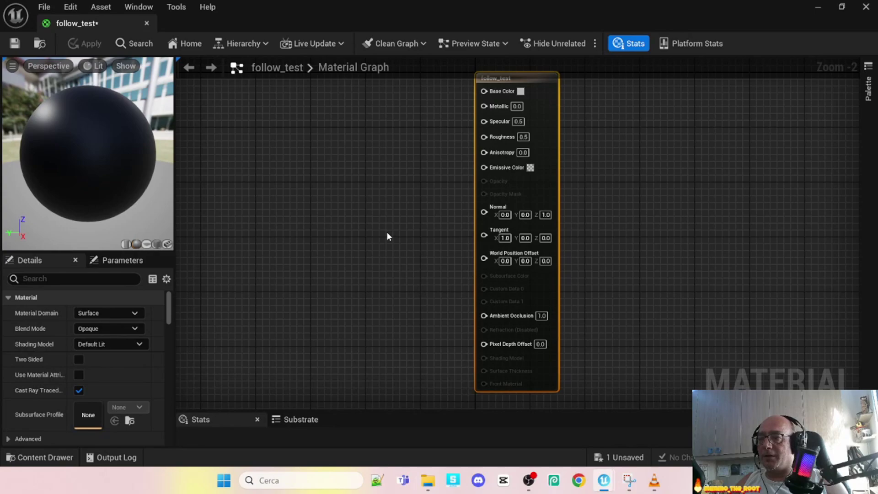
Add a Texture Sample node to the material graph, beside the follow_test output node.
scroll(387, 236, "up", 1)
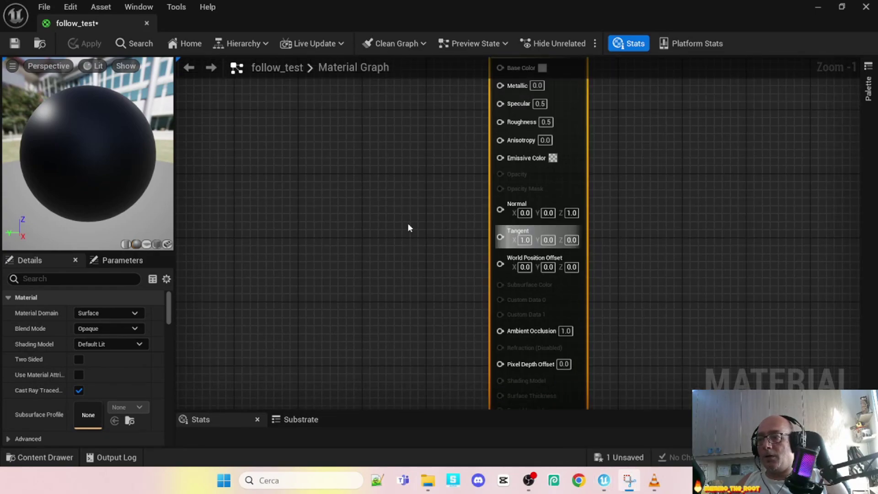
scroll(408, 223, "up", 1)
scroll(407, 223, "down", 3)
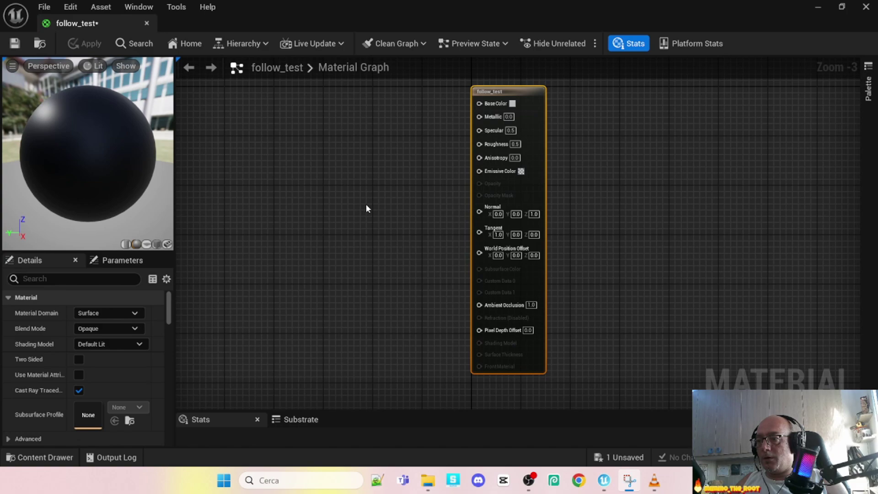
right_click_drag(365, 204, 480, 218)
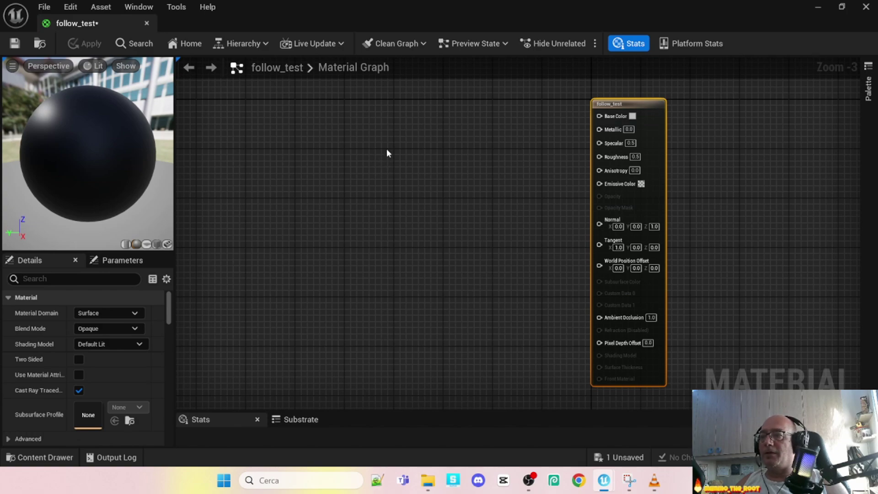
right_click(401, 138)
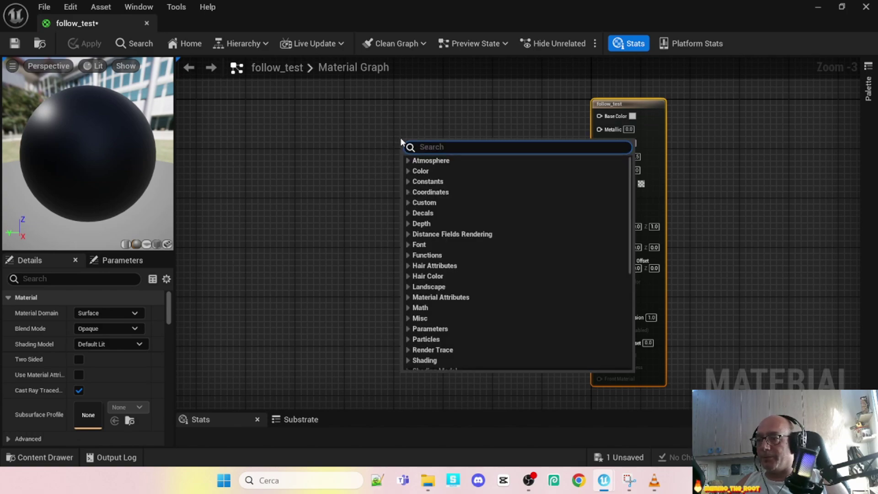
left_click(455, 102)
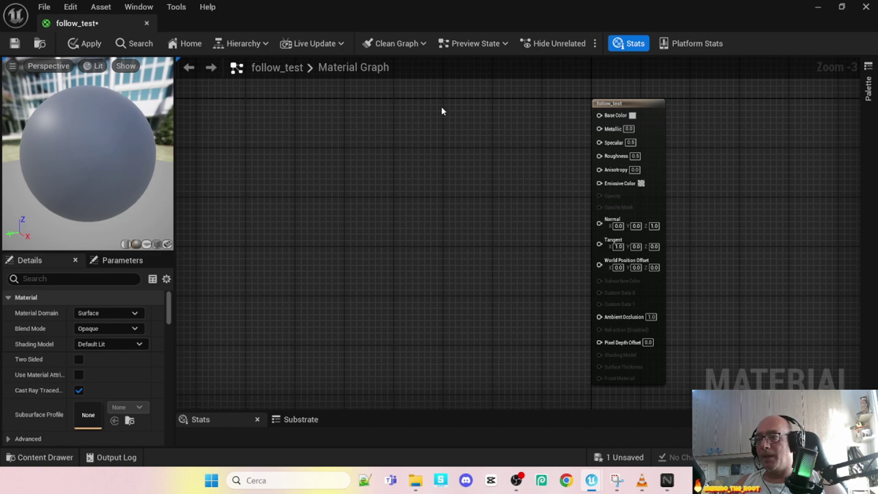
right_click(442, 109)
type("Texture")
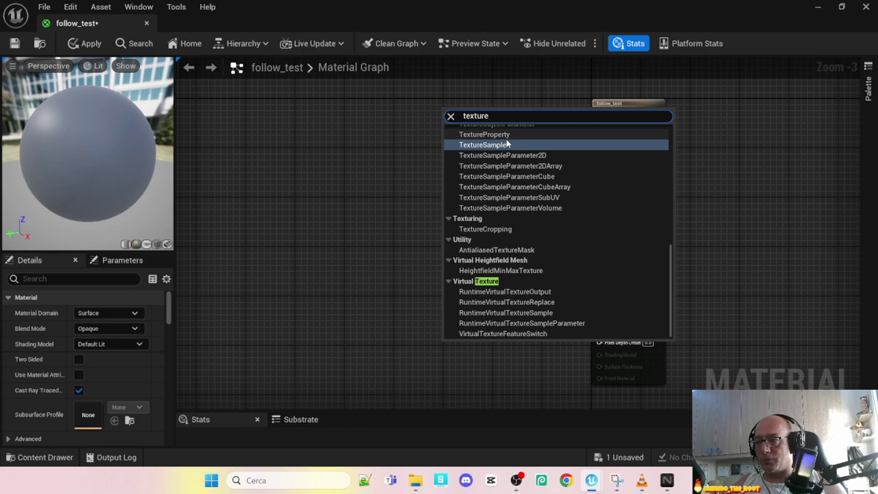
left_click(489, 145)
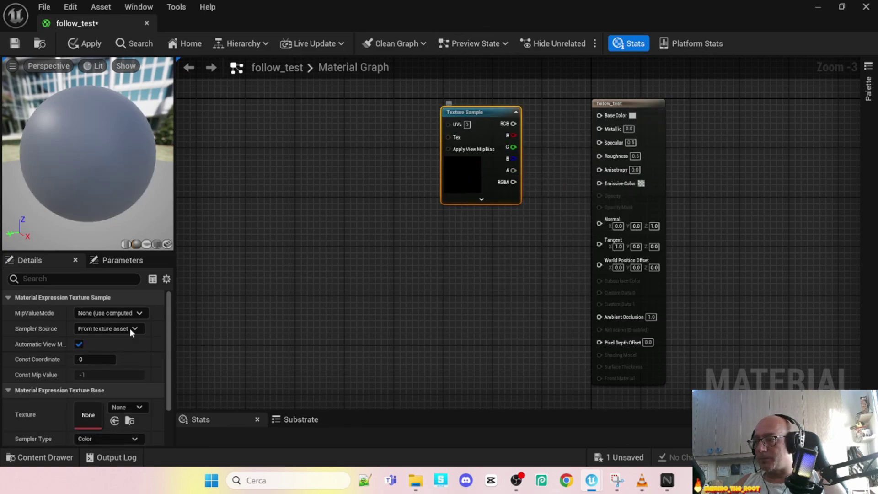
Assign the gb-line-gradient-vector texture to the Texture Sample and connect its RGB output to Base Color, aligning the two nodes.
left_click(124, 407)
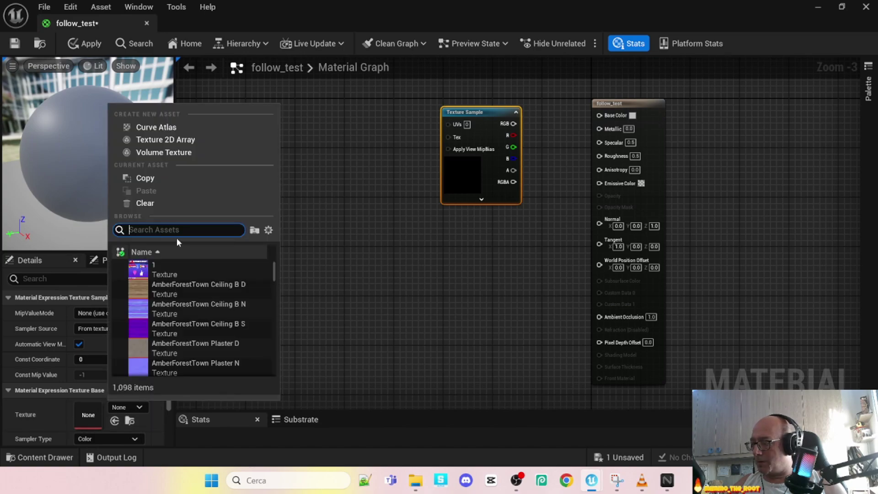
type("gradire")
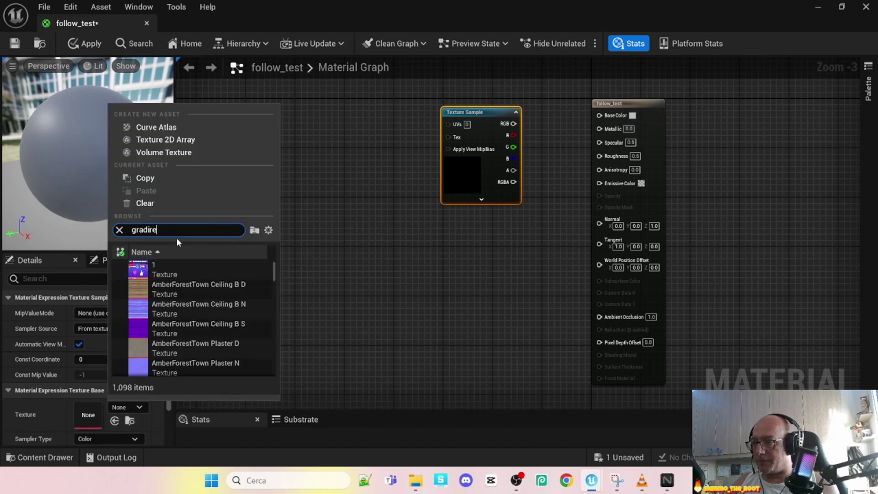
key("BackSpace")
key("BackSpace")
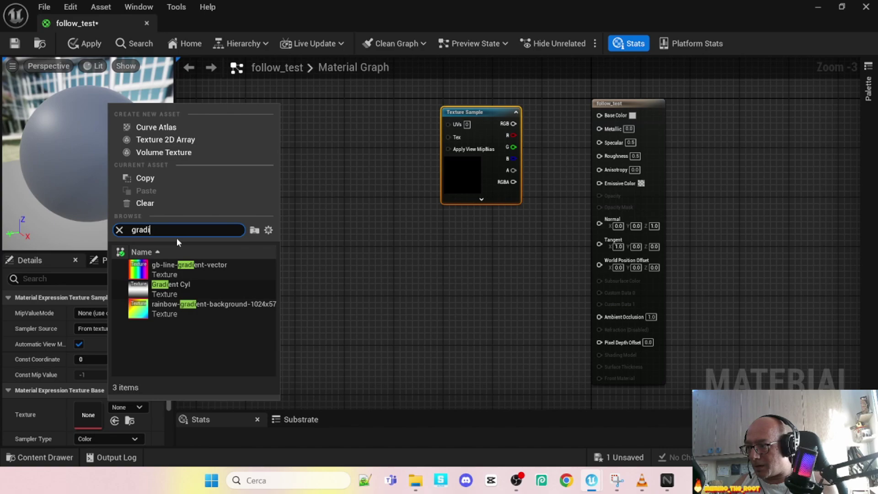
left_click(188, 268)
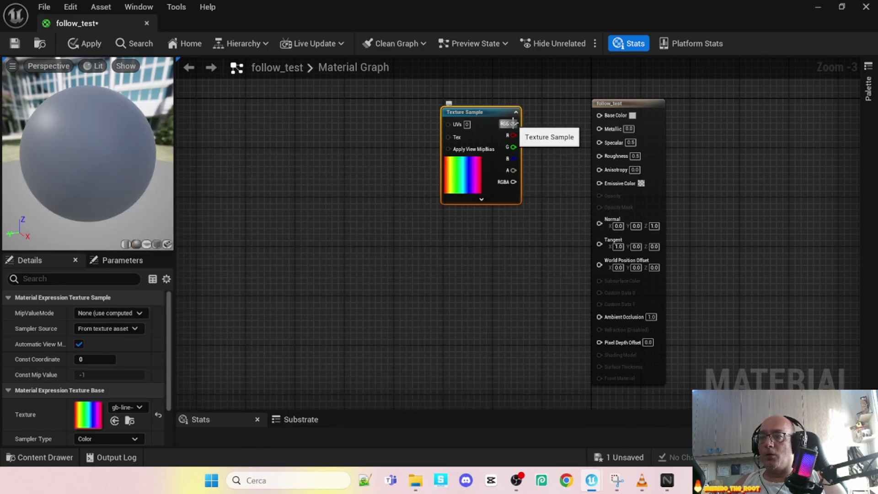
left_click_drag(514, 123, 599, 115)
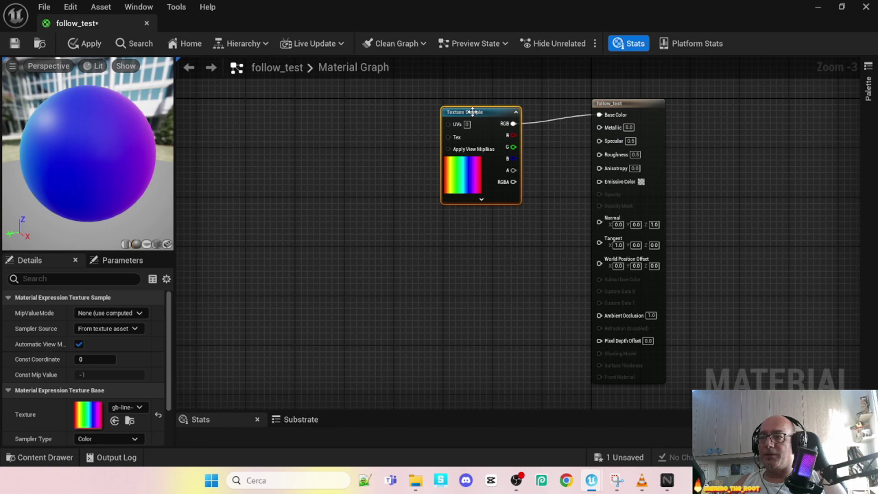
left_click_drag(473, 112, 468, 104)
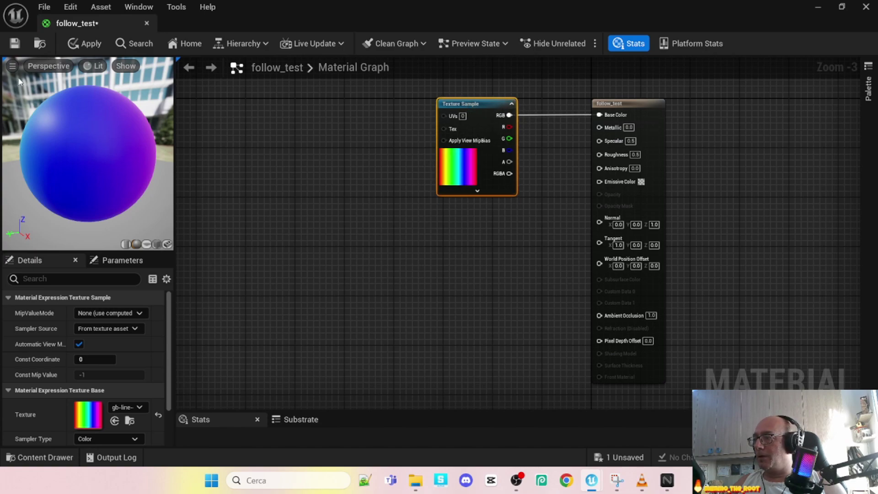
Check the material preview's Realtime option and inspect the gradient from another side of the preview sphere.
left_click(12, 67)
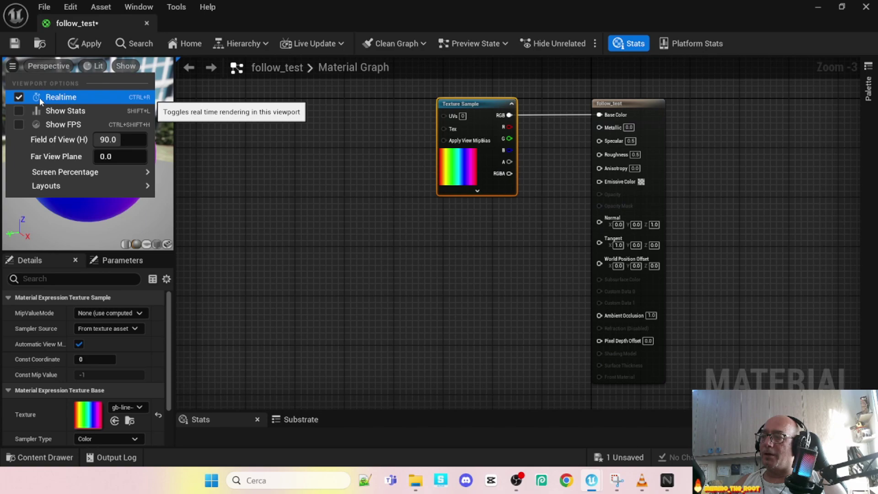
left_click(98, 207)
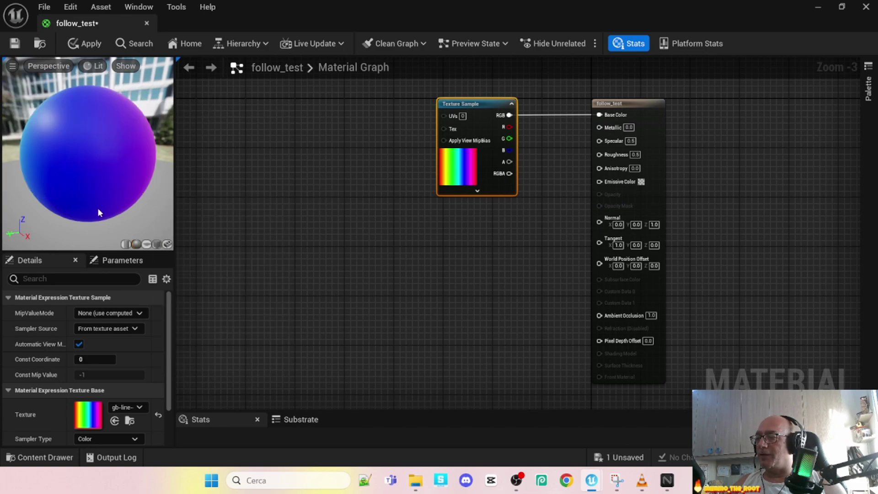
left_click_drag(81, 156, 66, 116)
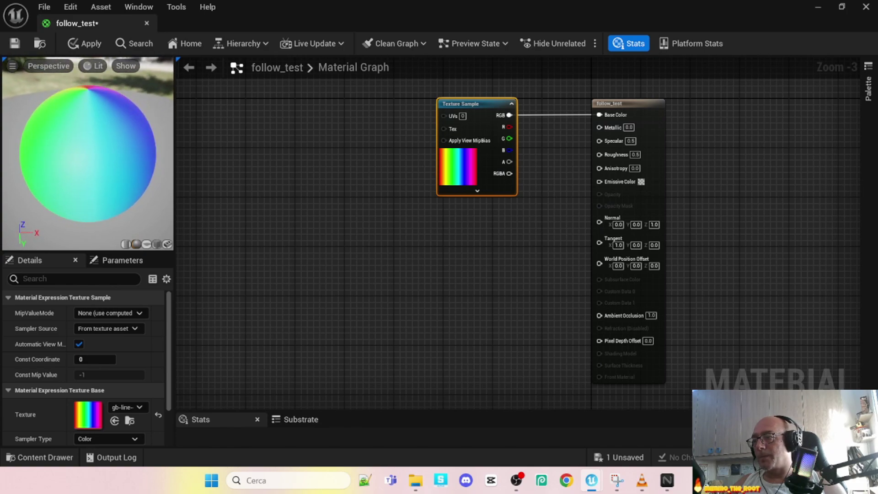
Add a Panner node before the Texture Sample and connect its output to the UVs input.
right_click(351, 196)
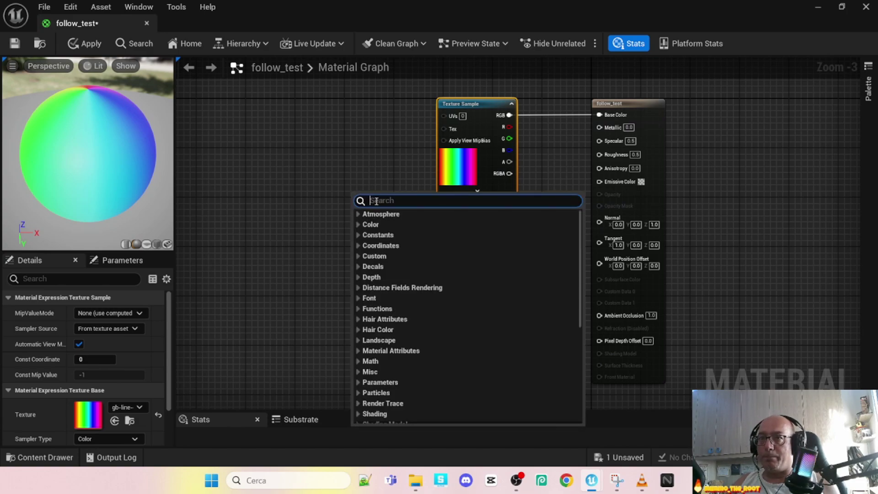
type("panner")
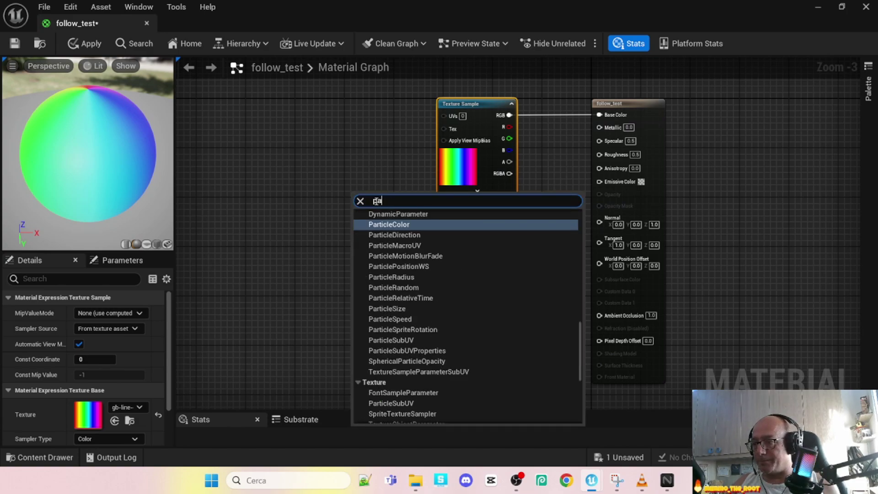
left_click(388, 223)
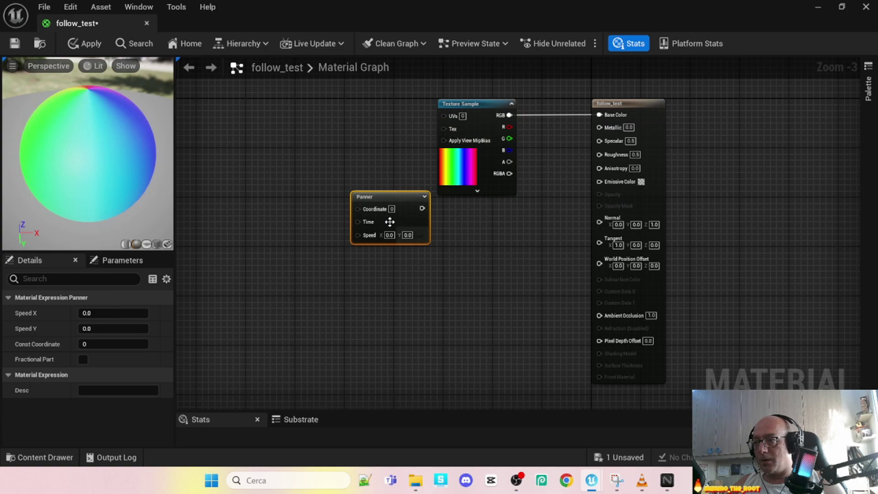
left_click_drag(389, 196, 451, 117)
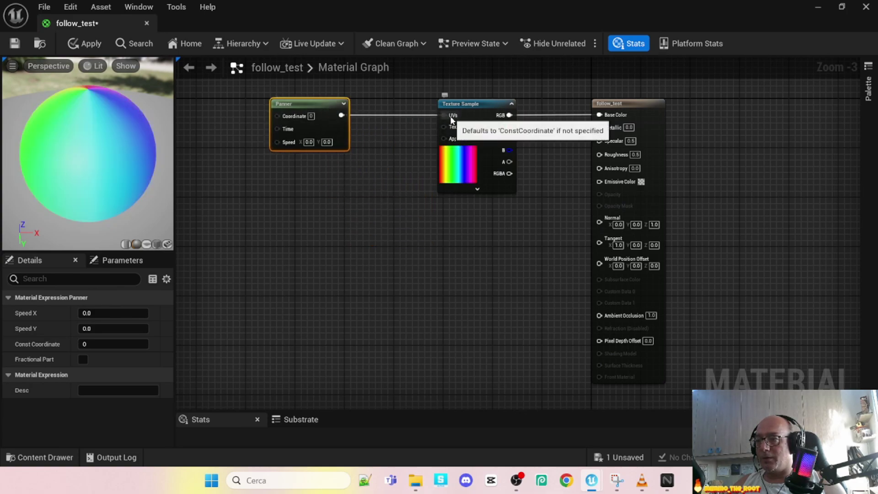
Set the Panner node's Speed X to 0.2.
left_click(91, 313)
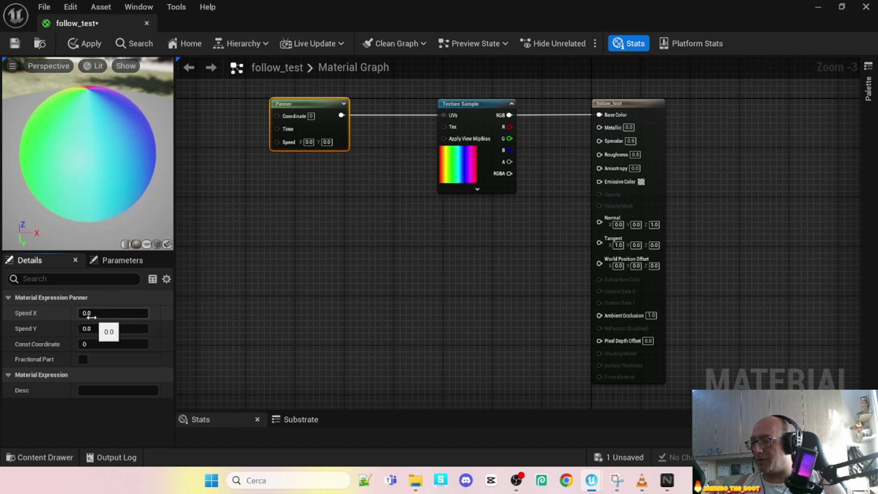
left_click(105, 318)
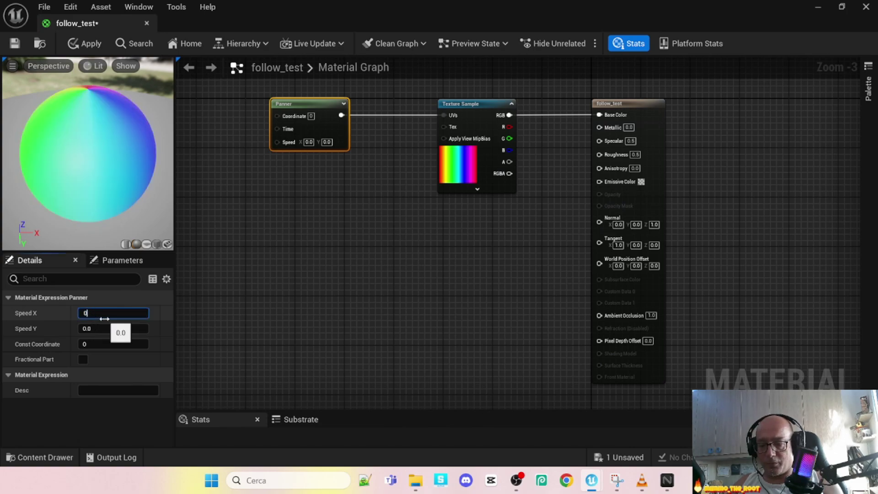
type("0.2")
left_click(305, 265)
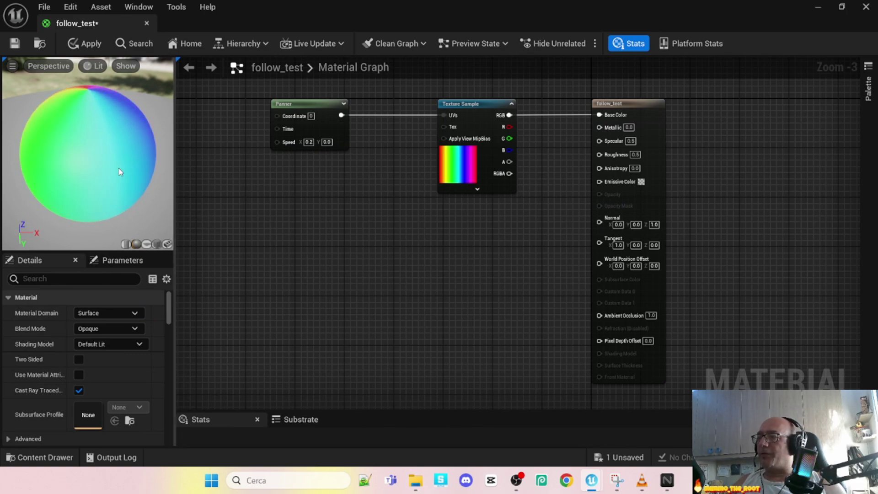
Switch the material preview mesh to a plane and view the panning gradient from the front.
left_click(147, 245)
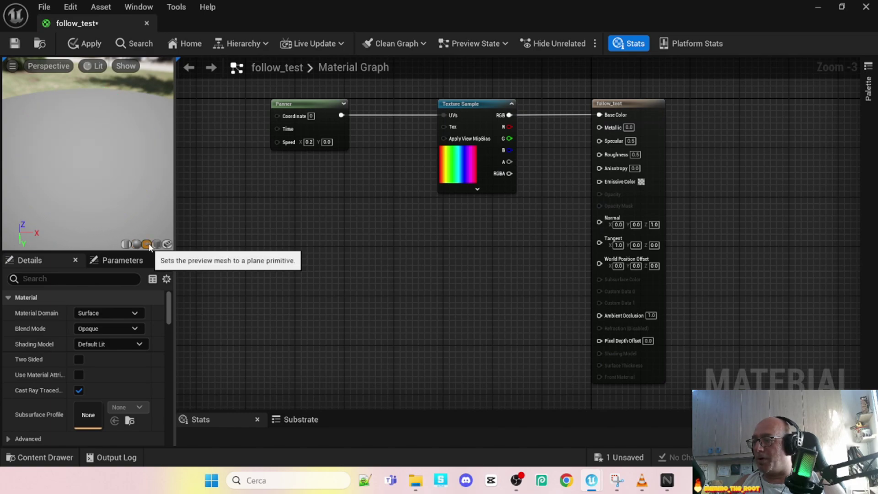
left_click_drag(105, 183, 64, 176)
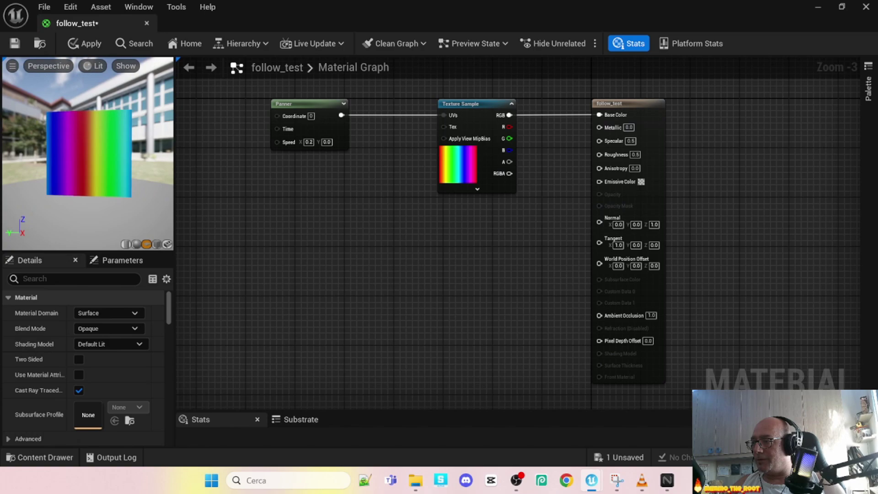
left_click(307, 104)
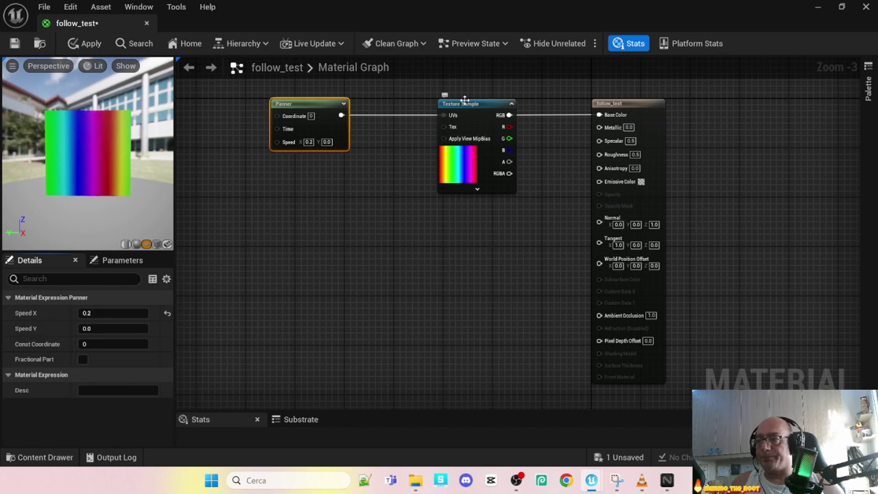
Add a second Texture Sample node directly below the gradient one, shifting the gradient node away from the follow_test output node.
left_click_drag(456, 105, 424, 105)
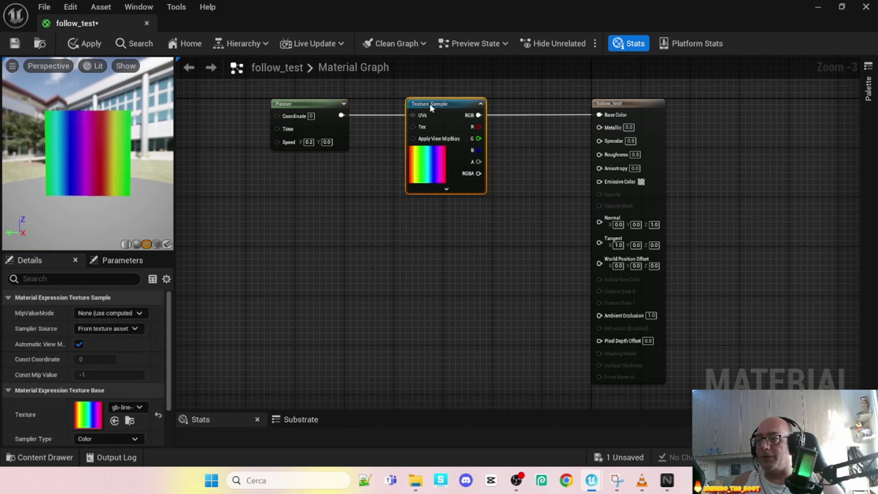
right_click(443, 257)
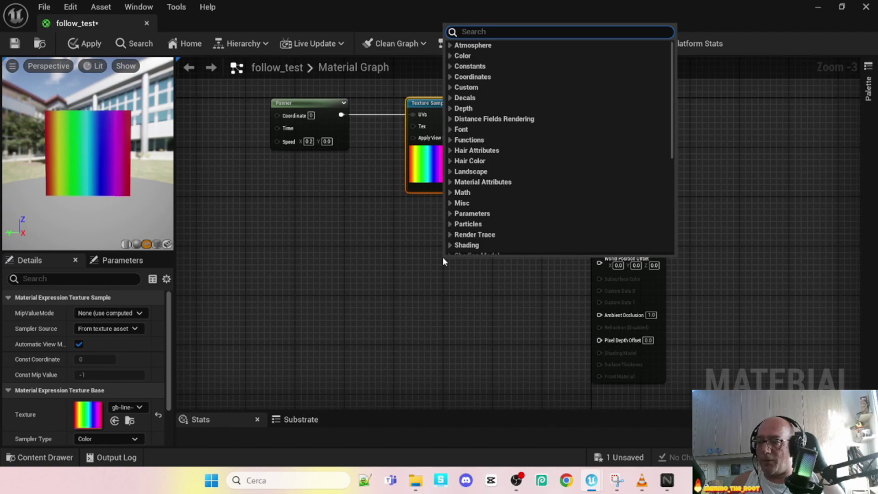
type("texture")
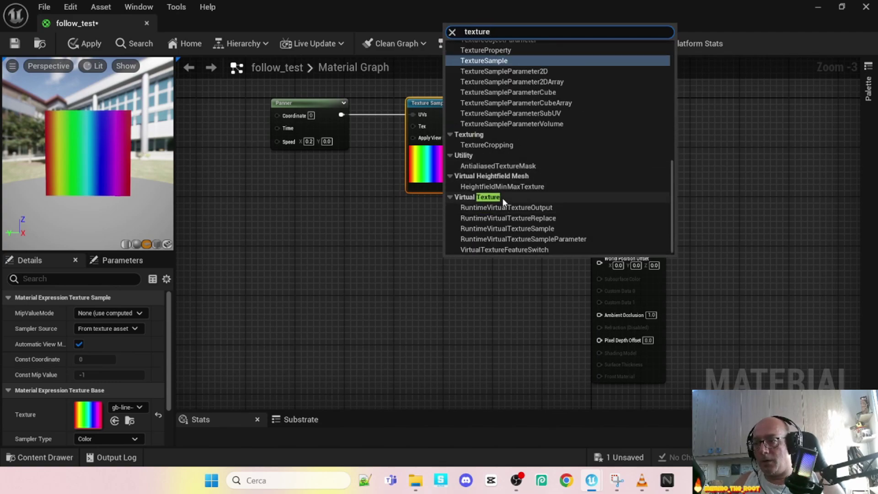
left_click(494, 61)
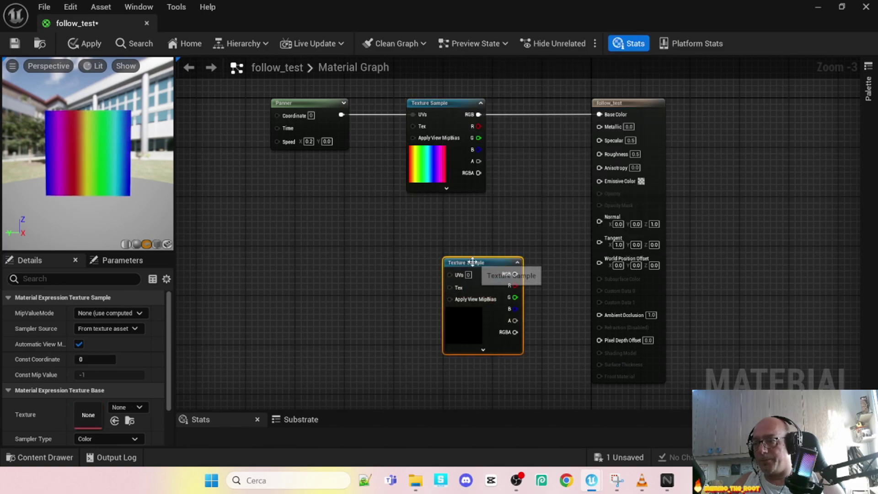
left_click_drag(472, 261, 436, 225)
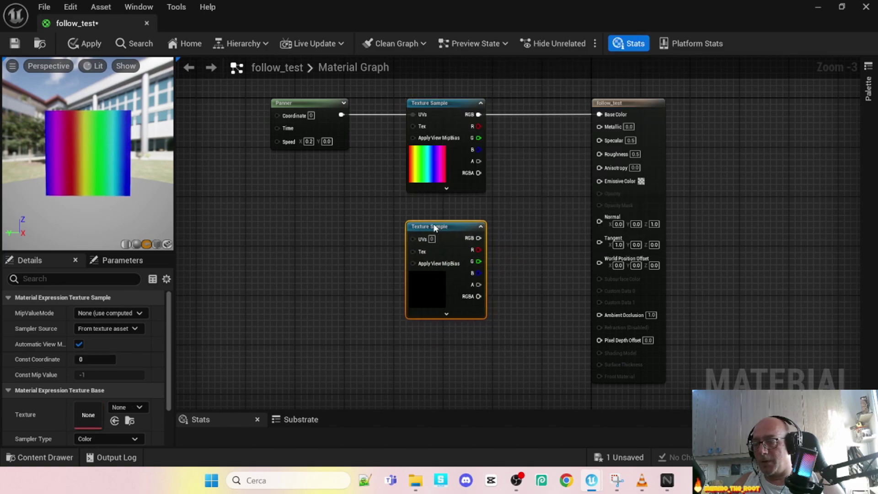
Search the textures for "like" and assign the like-sign image to the new Texture Sample.
left_click(123, 407)
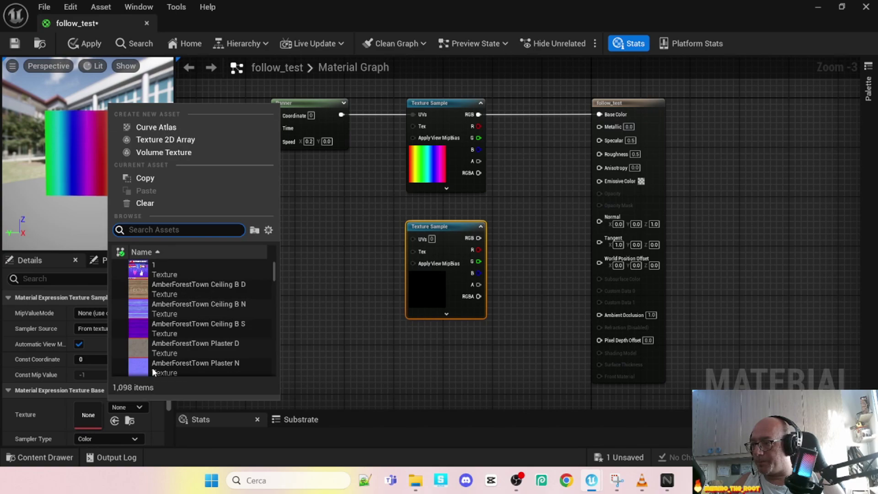
type("like")
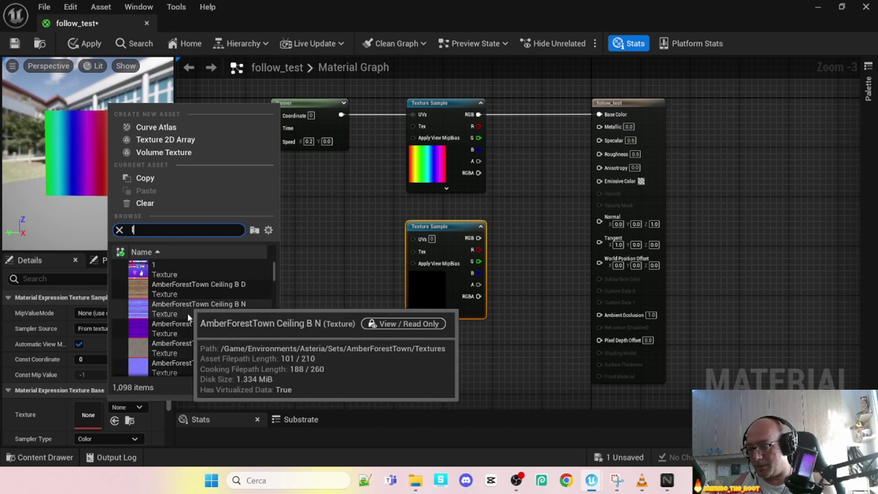
left_click(163, 274)
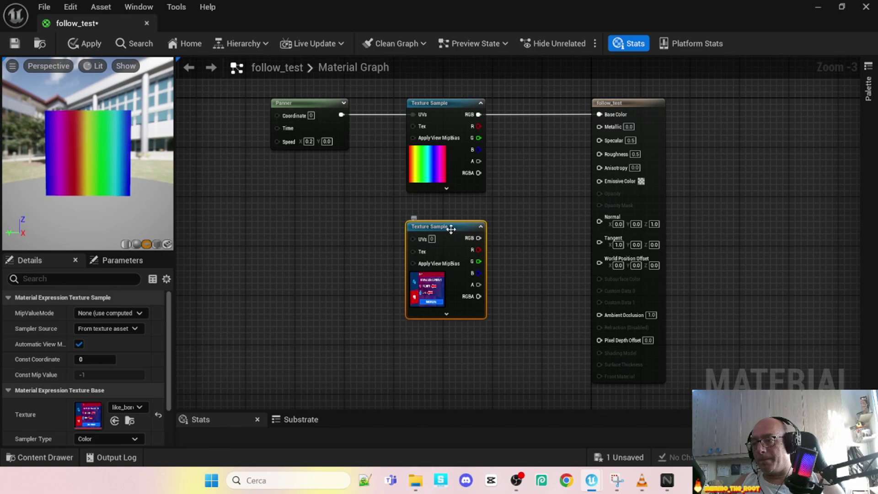
Move the Panner and both Texture Samples further from the output node and add a LinearInterpolate node in the gap.
left_click_drag(451, 227, 427, 221)
left_click_drag(313, 106, 275, 106)
left_click_drag(435, 109, 386, 105)
right_click(523, 143)
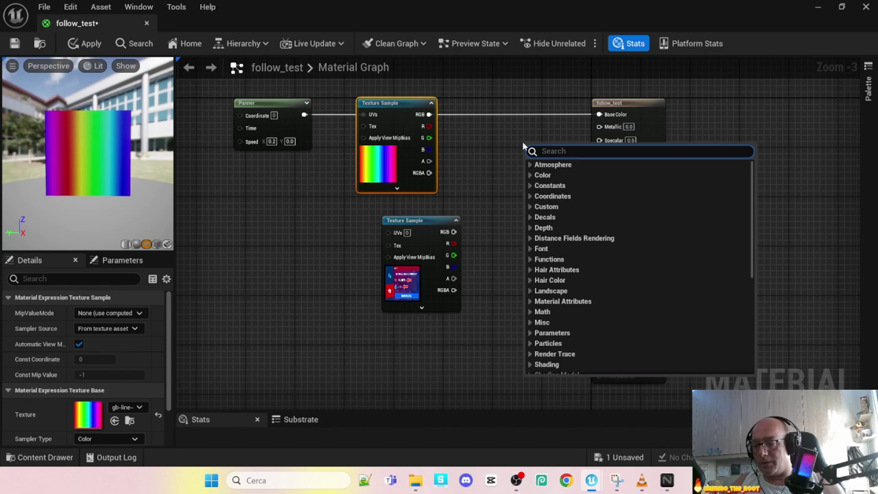
type("lerp")
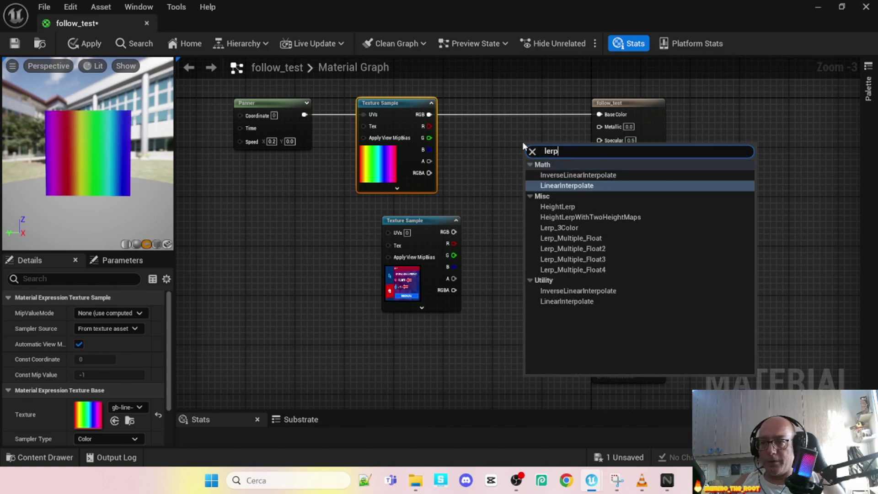
left_click(573, 300)
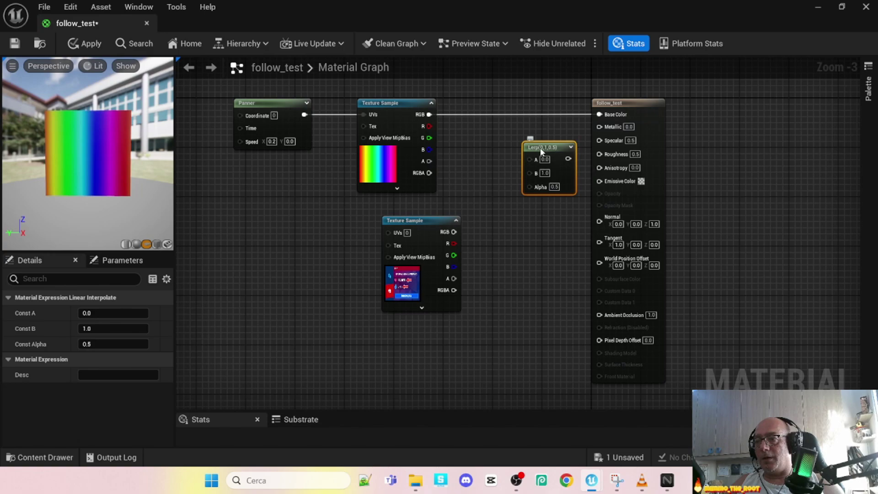
Connect the gradient's RGB to the Lerp's A input and the Lerp output to Base Color, aligning the Lerp with the row.
left_click_drag(541, 150, 523, 139)
left_click_drag(428, 114, 599, 114)
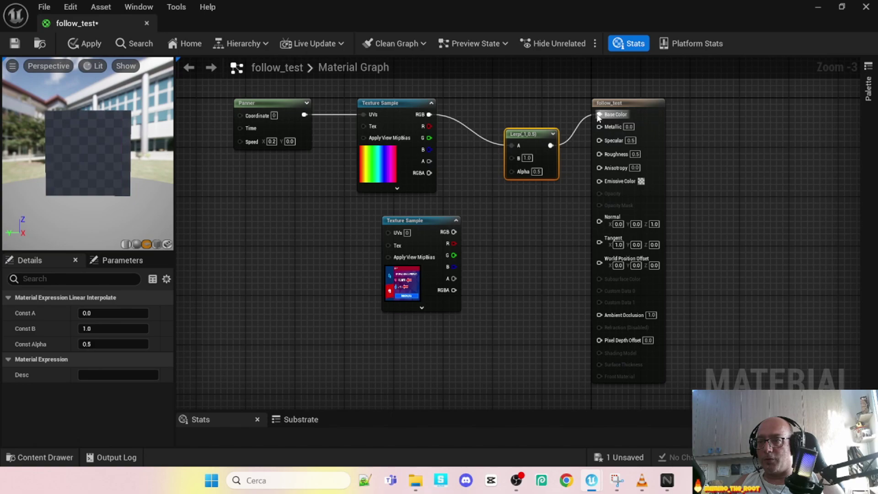
left_click_drag(534, 134, 534, 104)
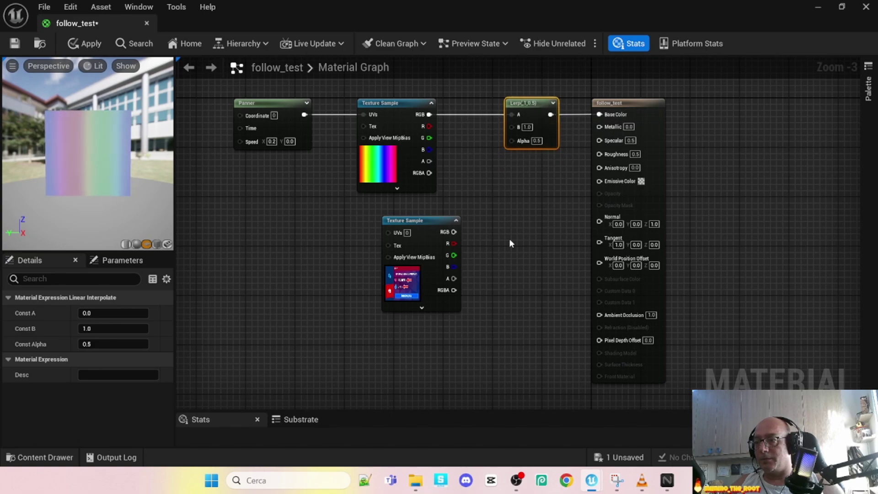
Align the like-sign Texture Sample under the gradient one and connect its RGB to the Lerp's B and its A output to Alpha.
left_click_drag(415, 220, 389, 212)
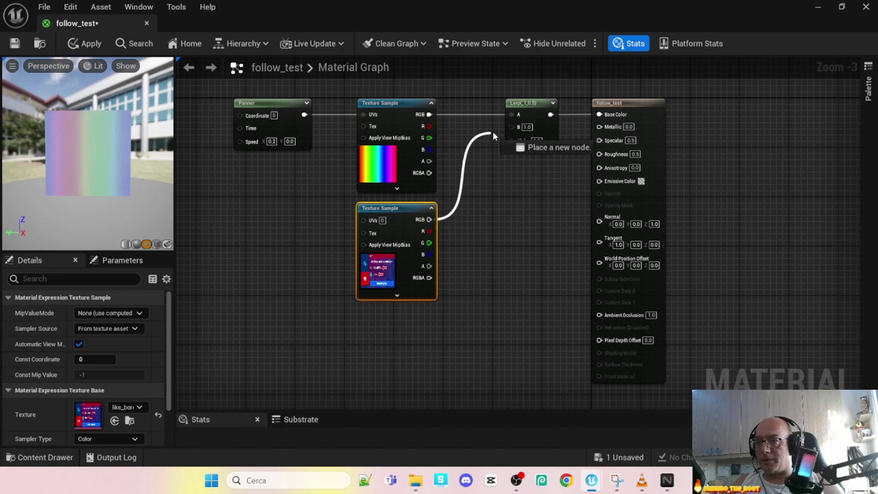
left_click_drag(508, 126, 509, 126)
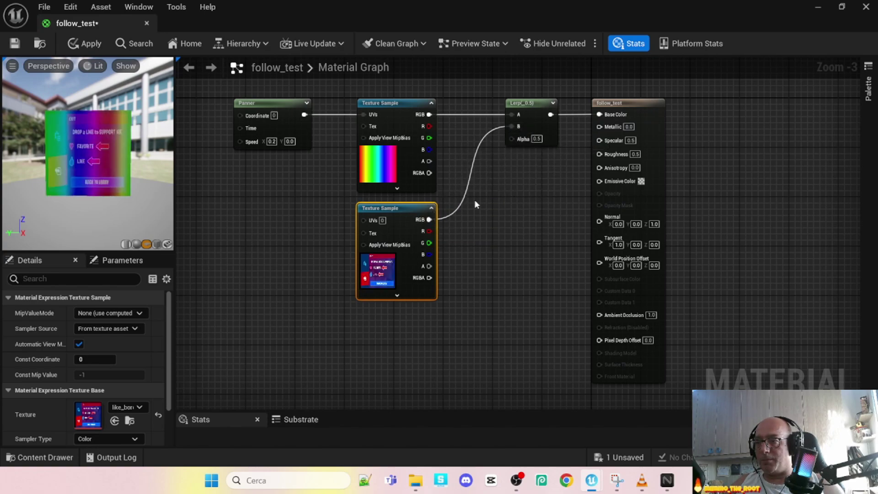
left_click_drag(428, 266, 511, 139)
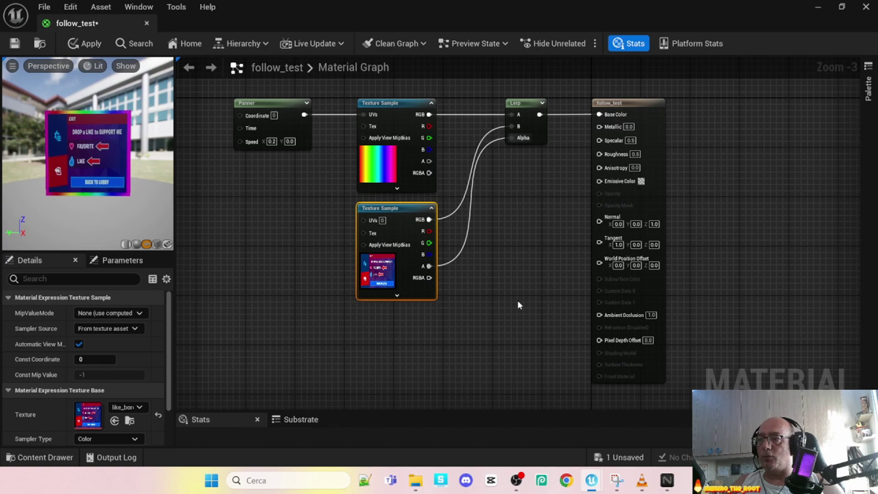
Apply and save the follow_test material, and close its editor.
left_click(85, 48)
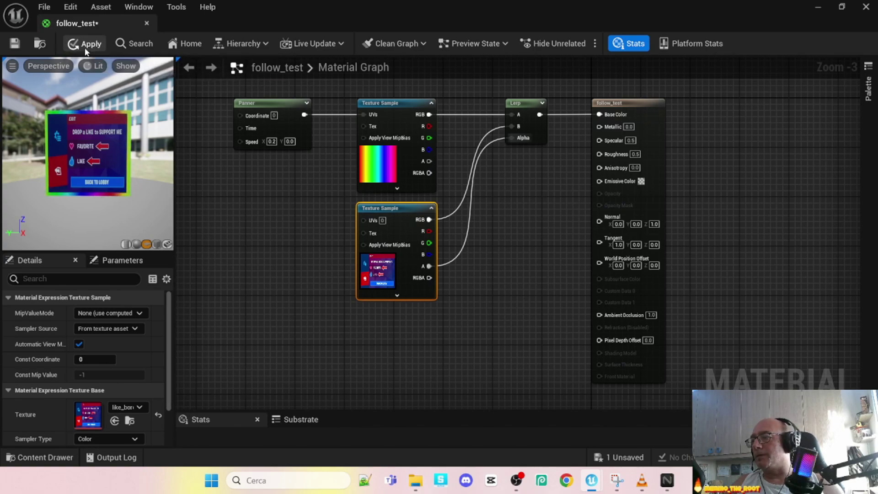
left_click(14, 45)
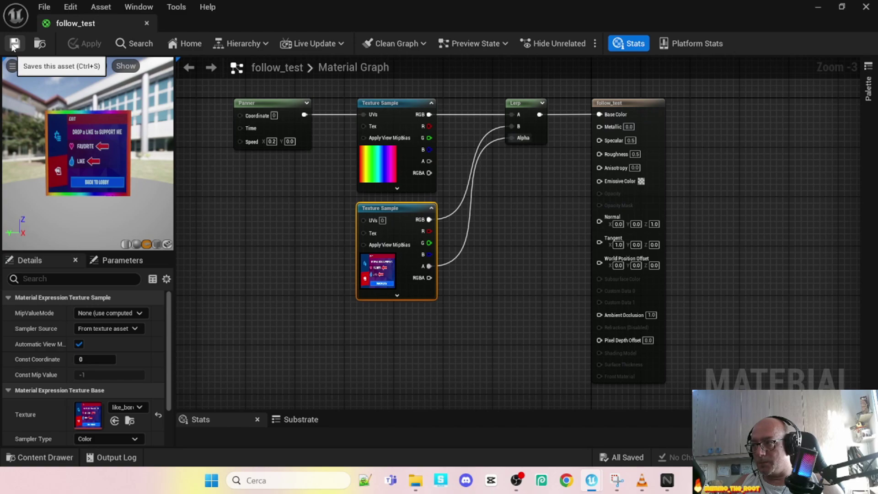
left_click(148, 23)
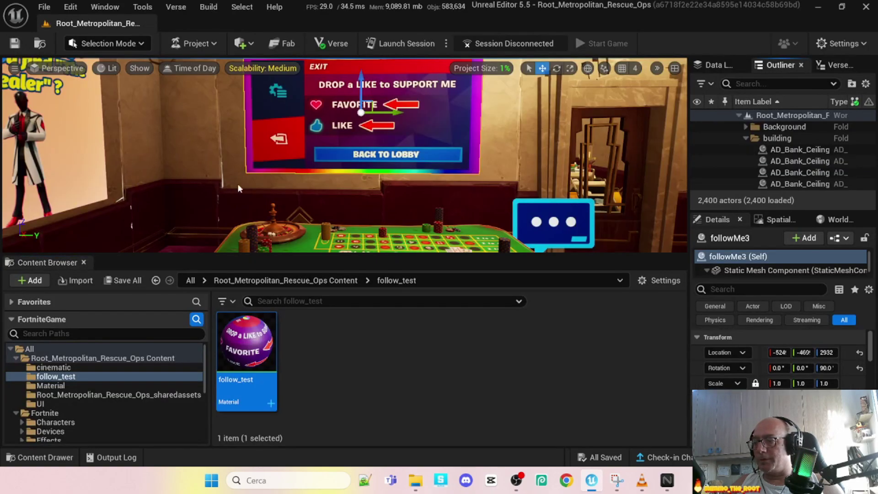
Create a Blueprint Class with the Building Static Mesh parent in the follow_test folder and name it follow_pannel_test.
right_click(416, 376)
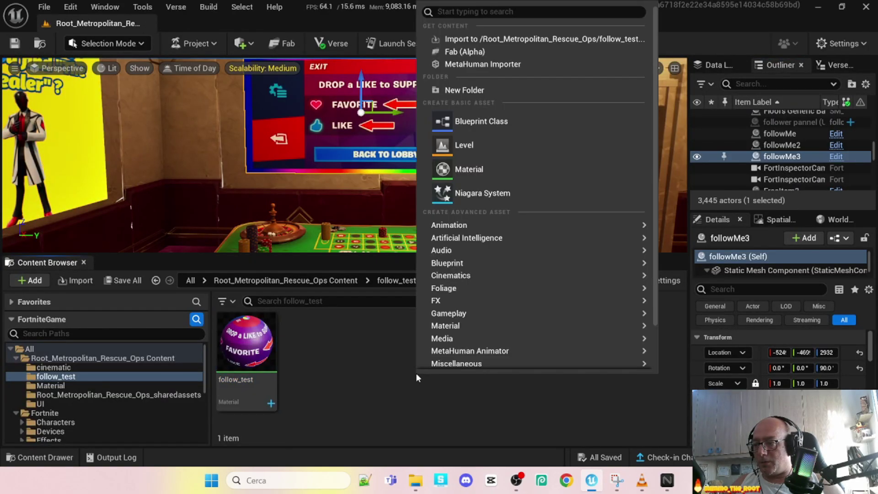
left_click(495, 122)
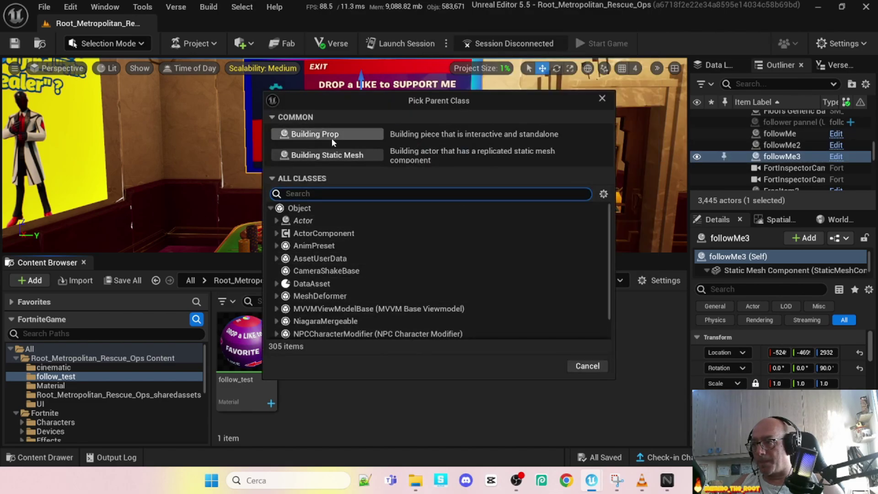
left_click(343, 155)
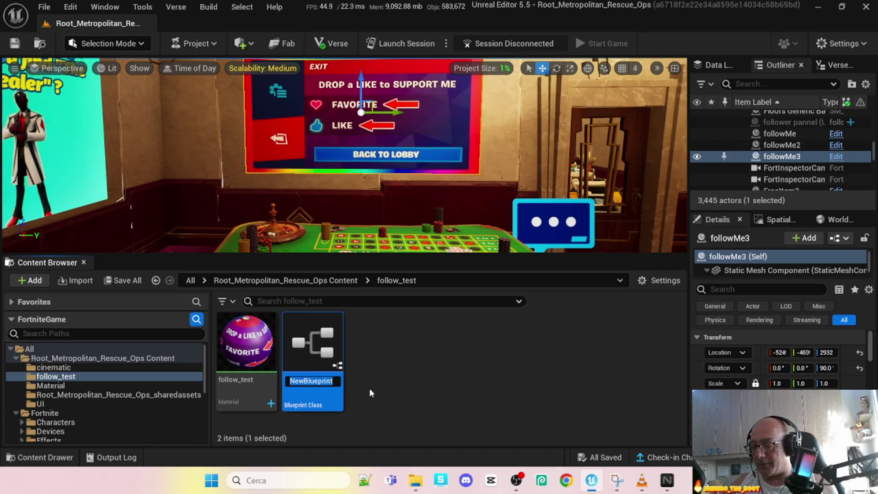
type("fol")
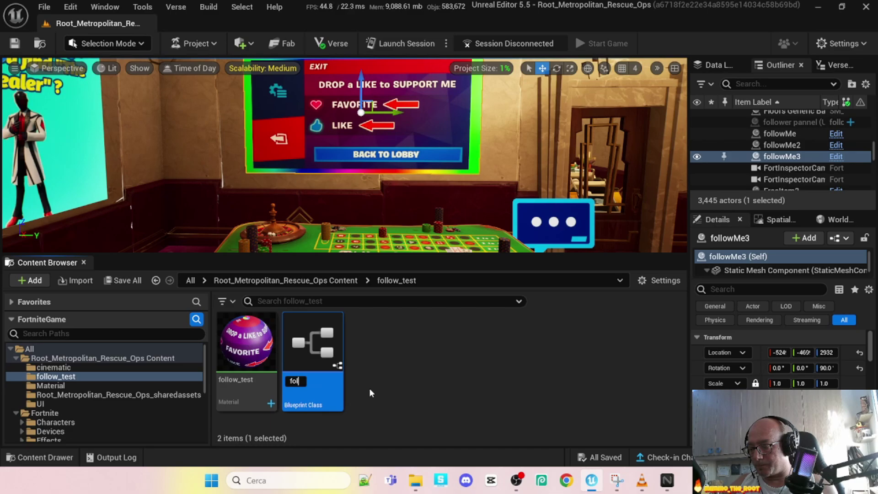
type("low_")
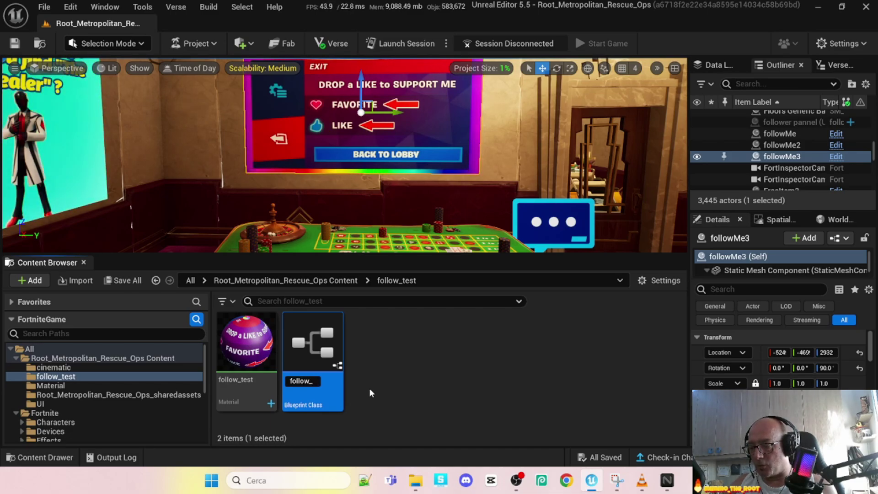
type("pann")
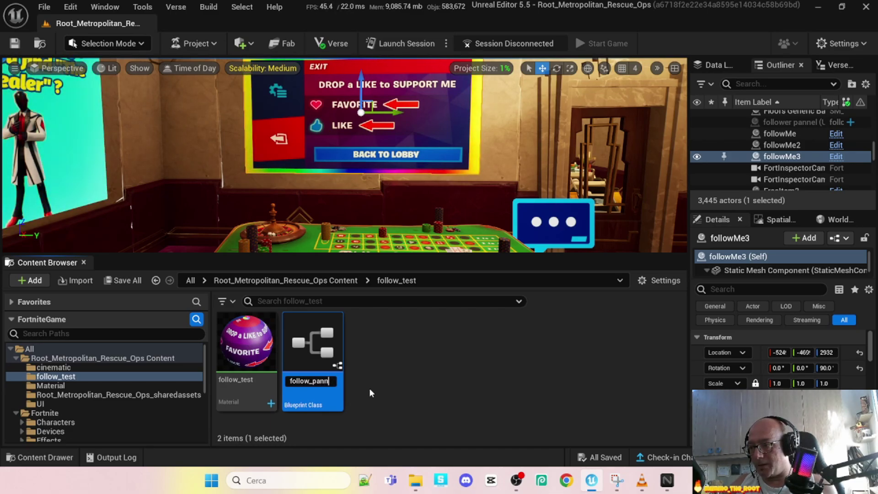
type("el_test")
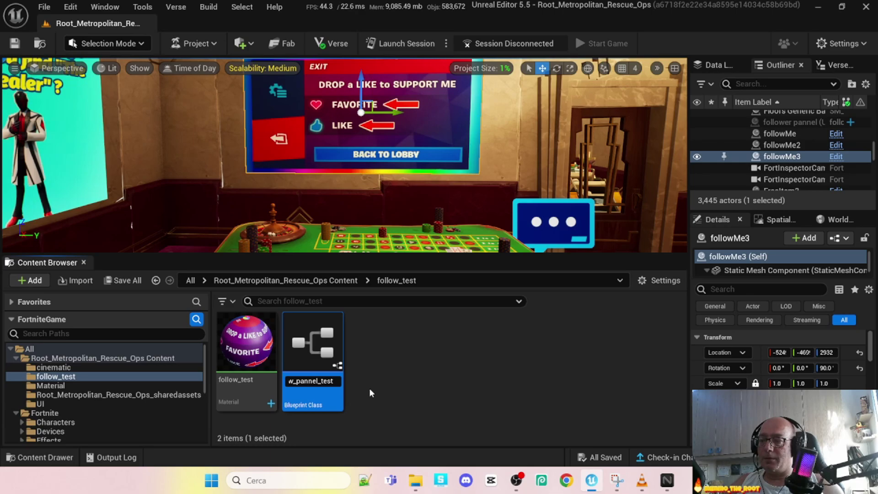
key("Return")
Open the follow_pannel_test blueprint and add a Plane component to it.
double_click(261, 355)
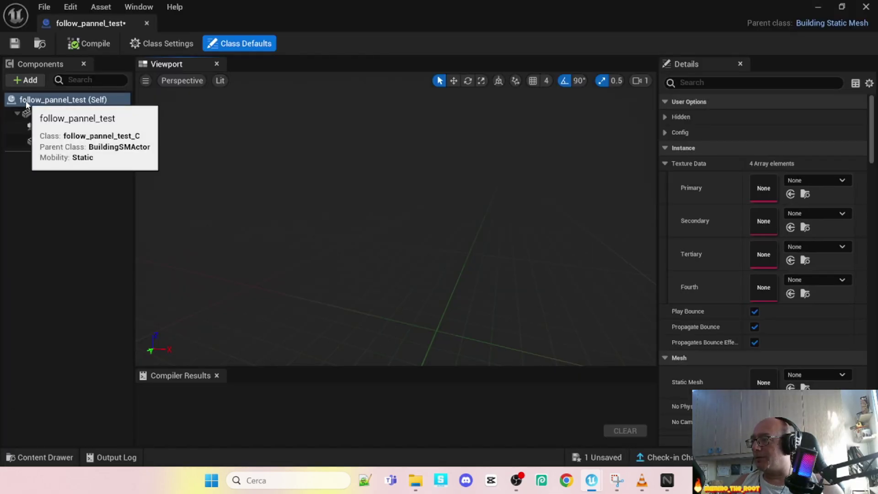
right_click(26, 101)
left_click(16, 81)
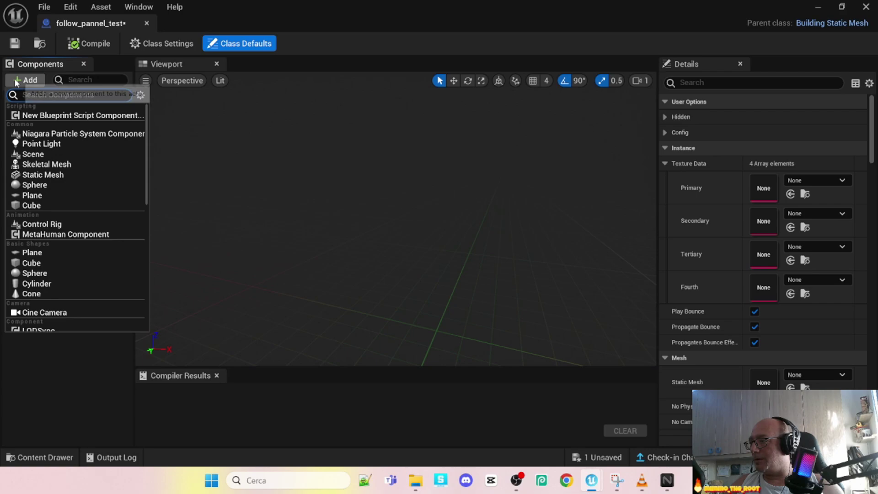
left_click(50, 194)
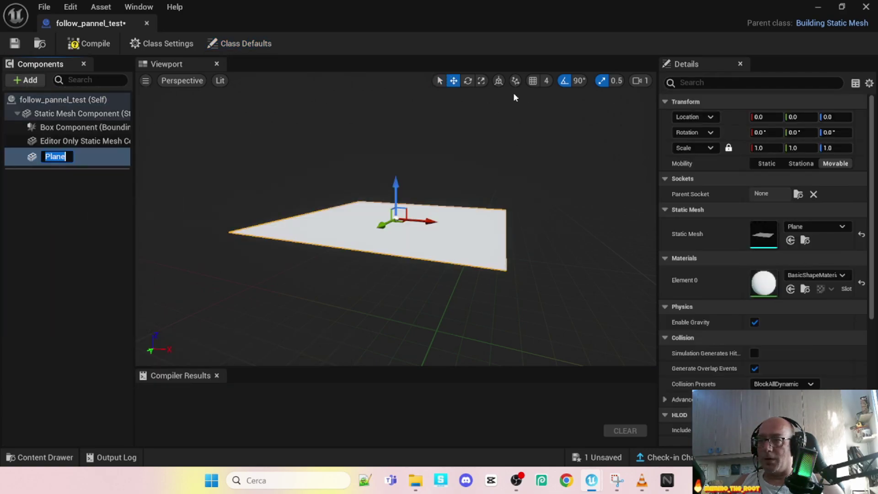
Rotate the plane 90° about X so it stands upright, and move it along X to about 49.
left_click(468, 83)
right_click_drag(386, 174, 323, 184)
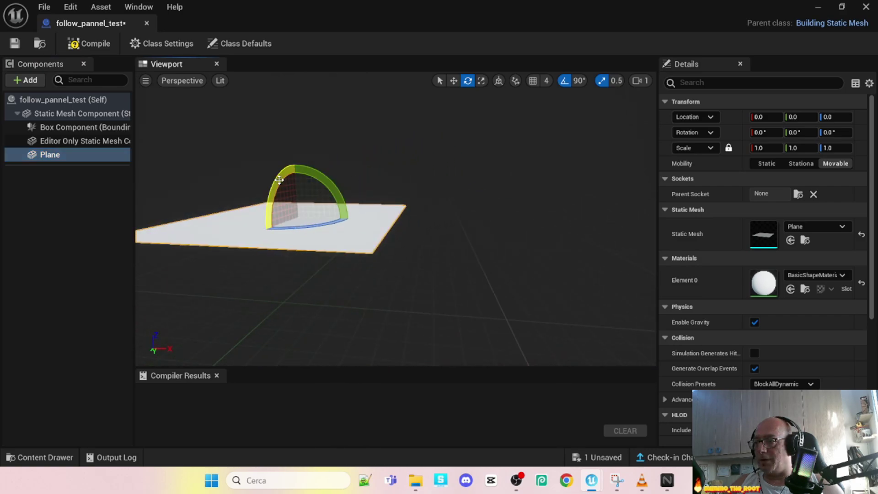
left_click_drag(279, 179, 348, 256)
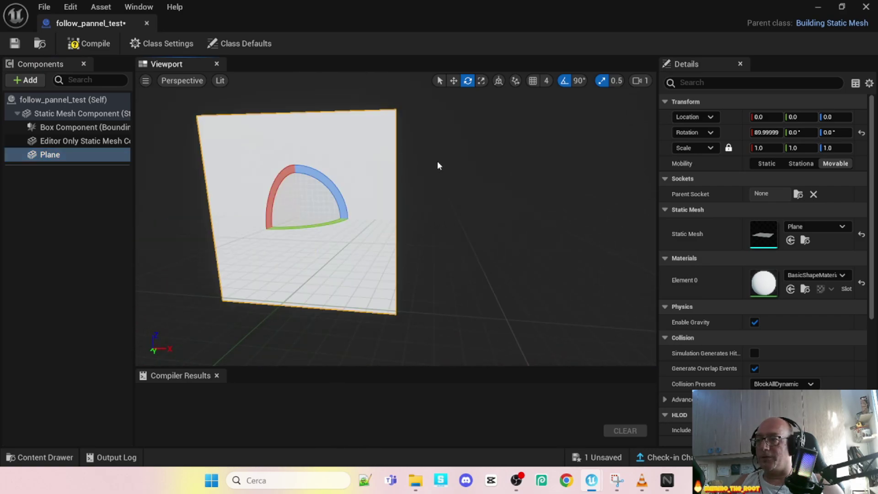
left_click(453, 81)
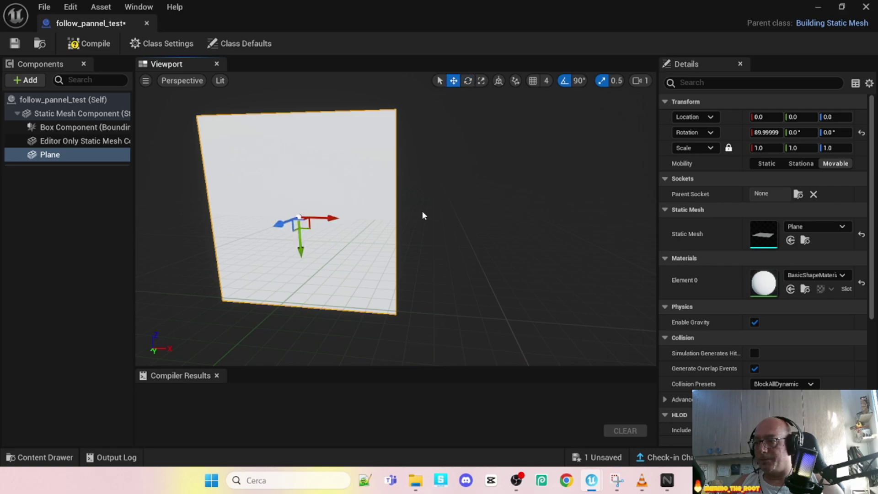
right_click_drag(314, 220, 311, 218)
left_click_drag(294, 221, 400, 226)
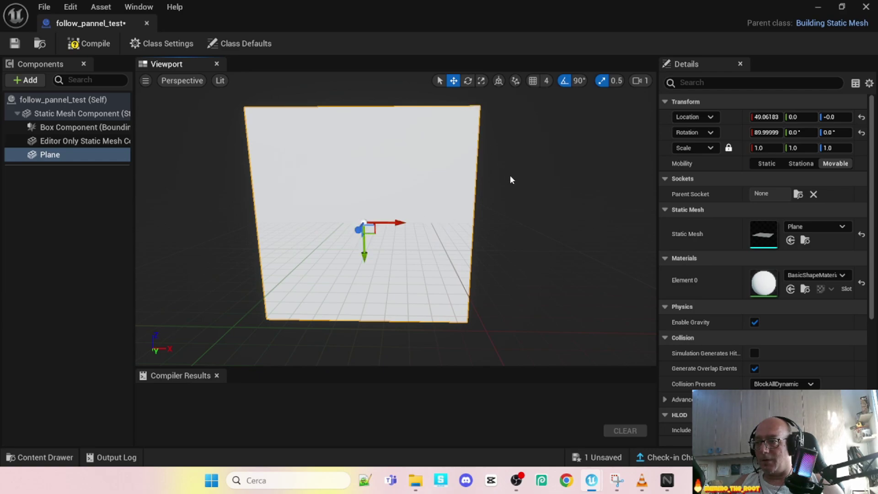
right_click_drag(513, 180, 513, 174)
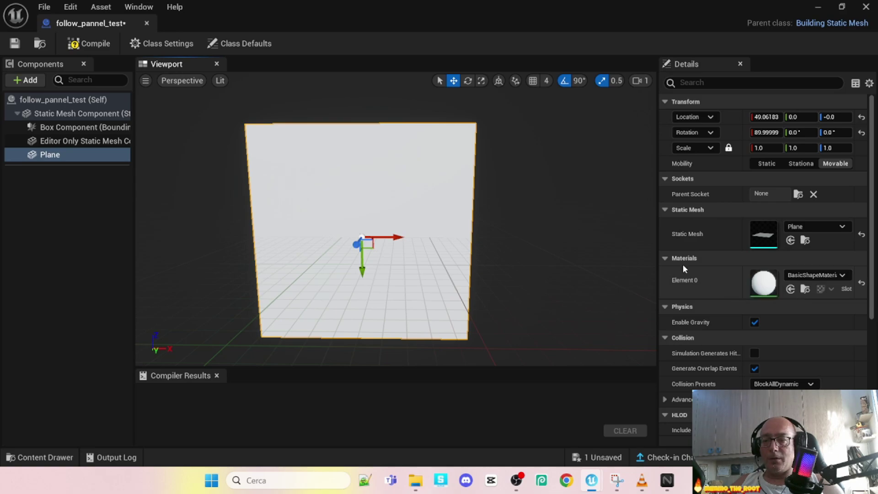
Find the follow_test material and assign it to the plane's Element 0 slot.
left_click(796, 276)
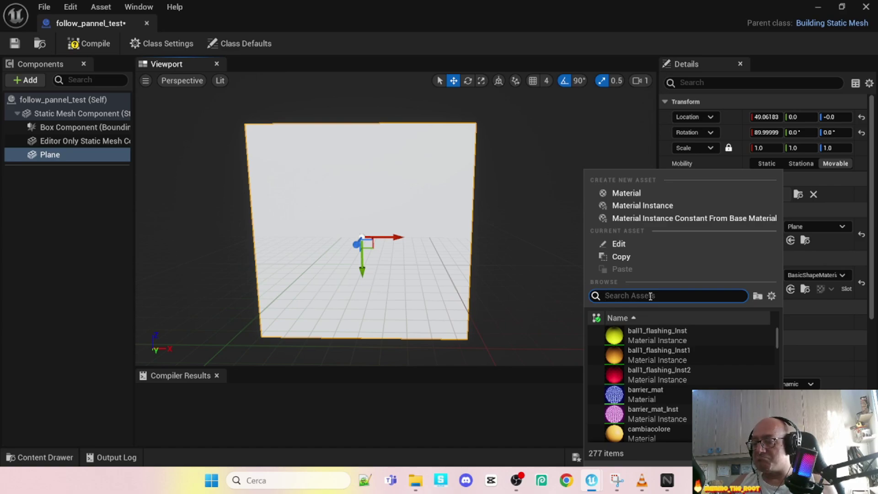
type("test")
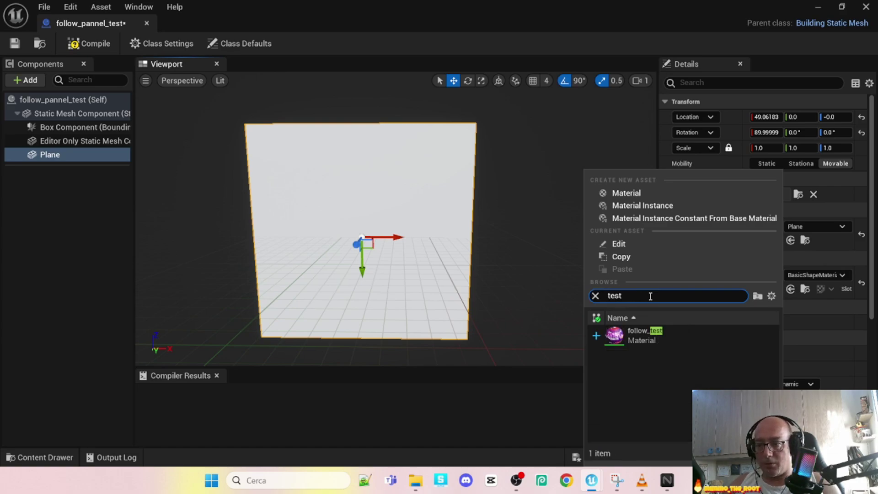
left_click(654, 342)
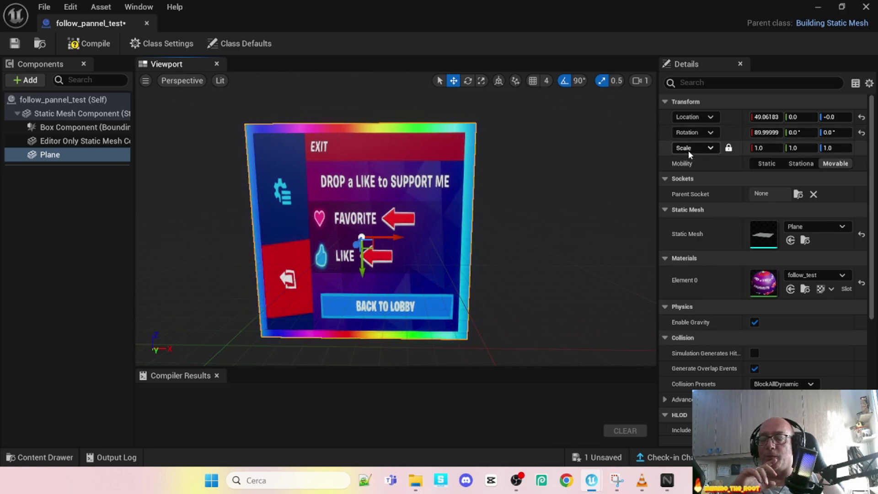
Unlock the plane's scale proportions and set its X scale to 2.0.
left_click(729, 148)
left_click(754, 147)
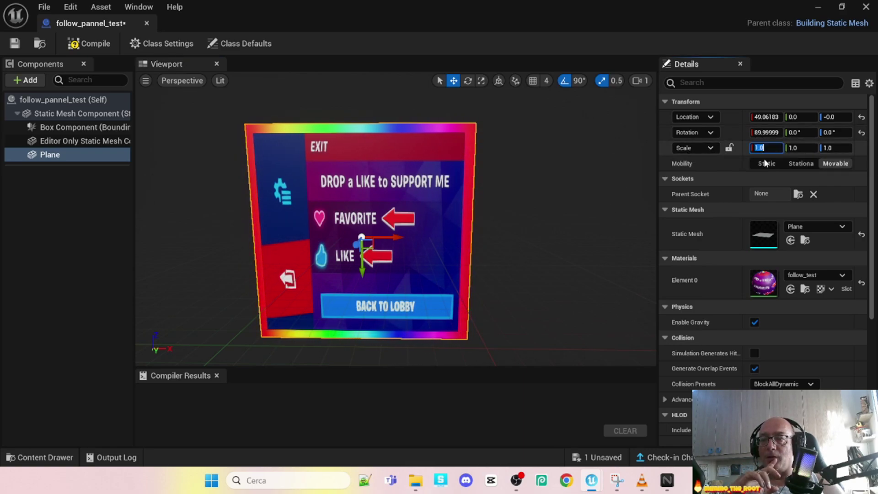
type("2")
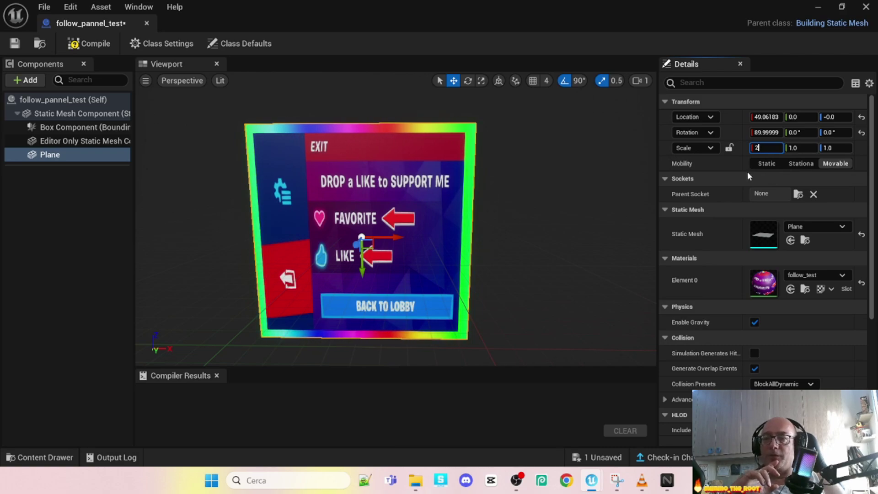
key("Return")
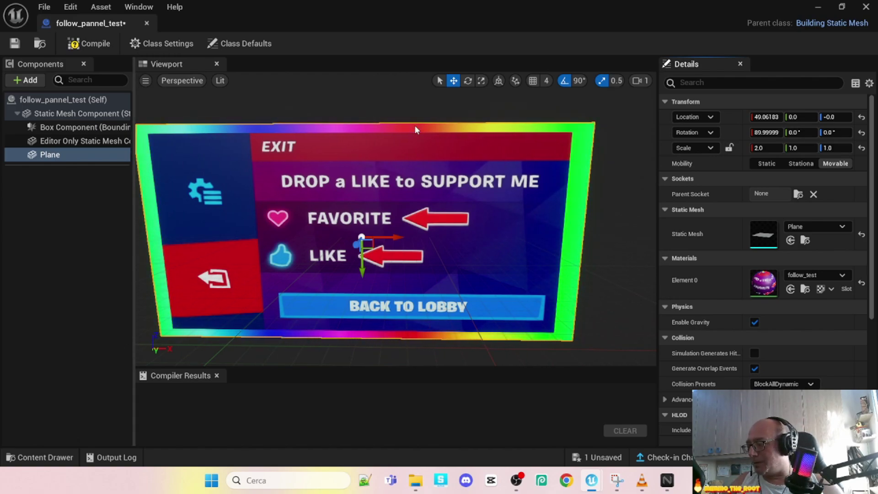
Compile and save the follow_pannel_test blueprint, and close its editor.
left_click(90, 45)
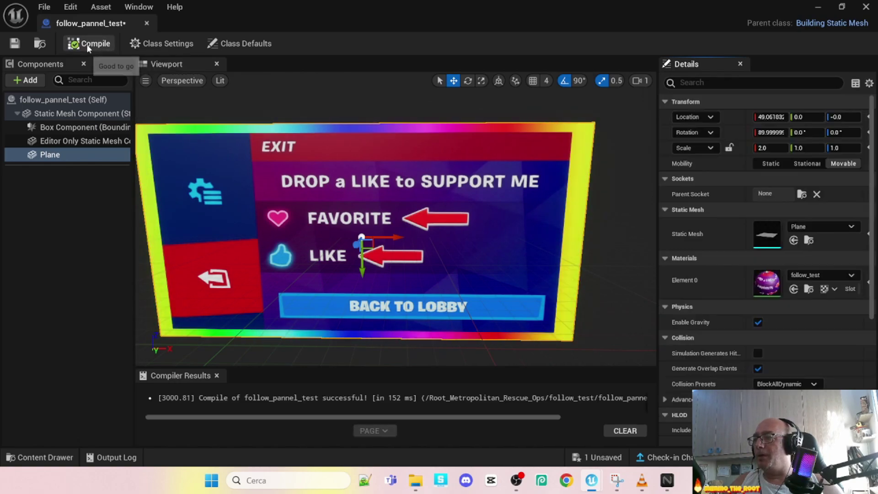
left_click(14, 44)
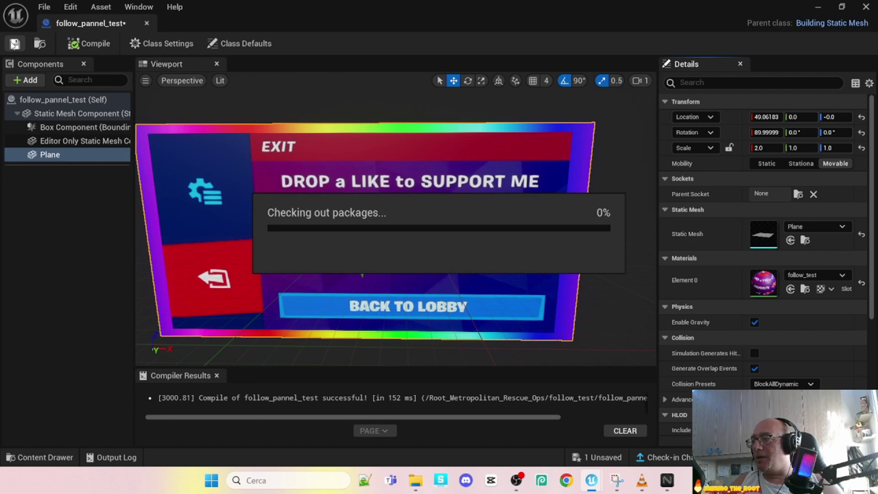
left_click(147, 23)
Place follow_pannel_test in the level near the roulette table, rotate it 90° about Z and raise it to about Z 2793.
left_click(407, 206)
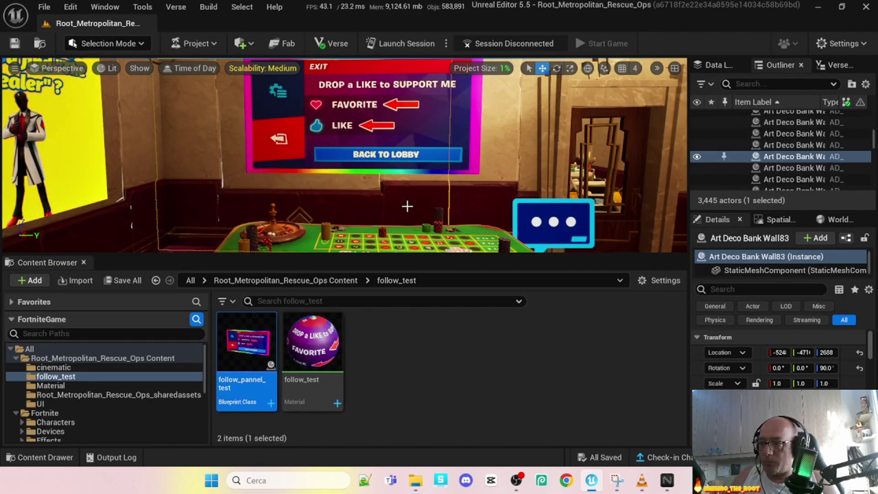
mouse_move(407, 206)
right_mouse_down()
mouse_move(311, 206)
mouse_move(407, 206)
right_mouse_up()
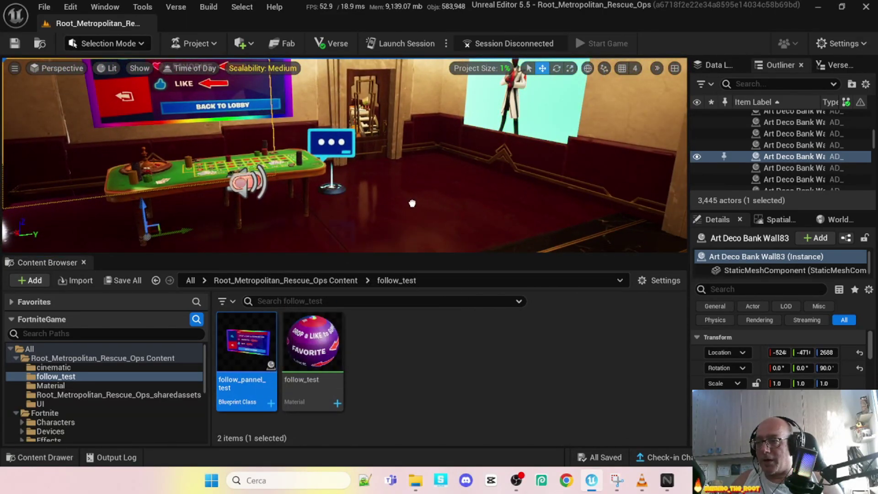
left_click_drag(412, 203, 412, 203)
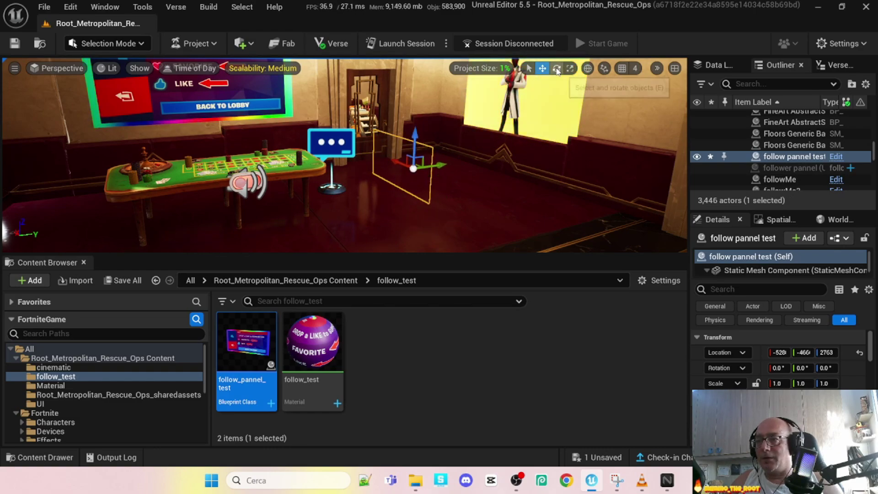
left_click_drag(378, 157, 466, 165)
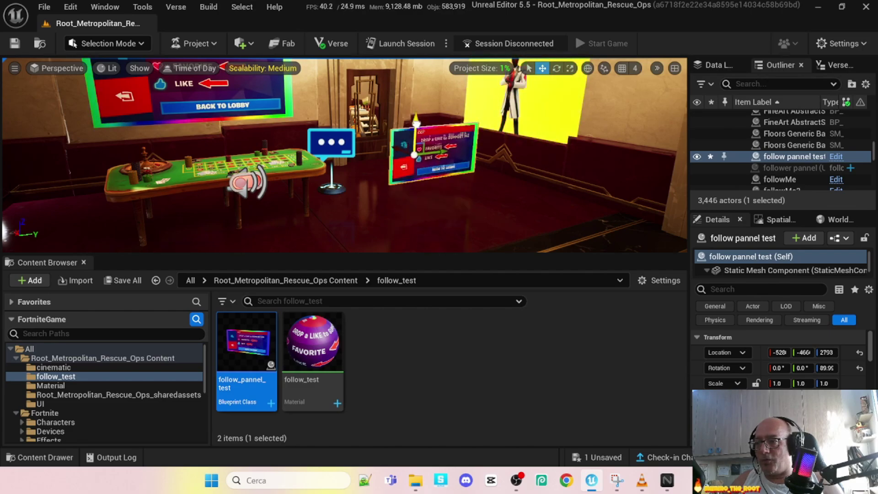
Lock the placed panel's scale proportions and try uniform scales of 2 and 4.
right_click_drag(415, 124, 415, 126)
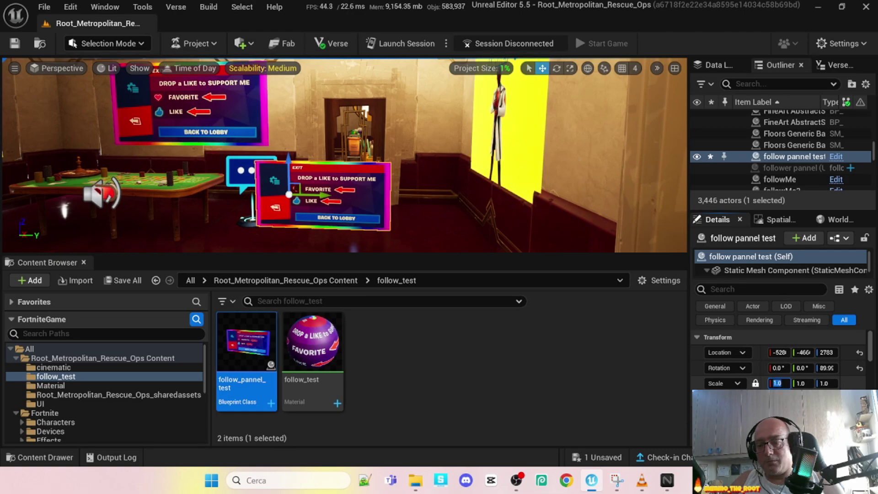
key("Return")
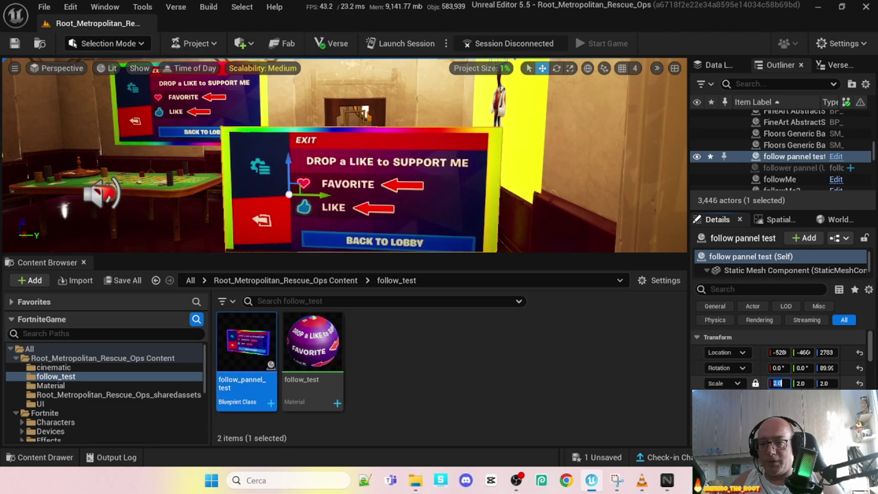
type("4")
key("Return")
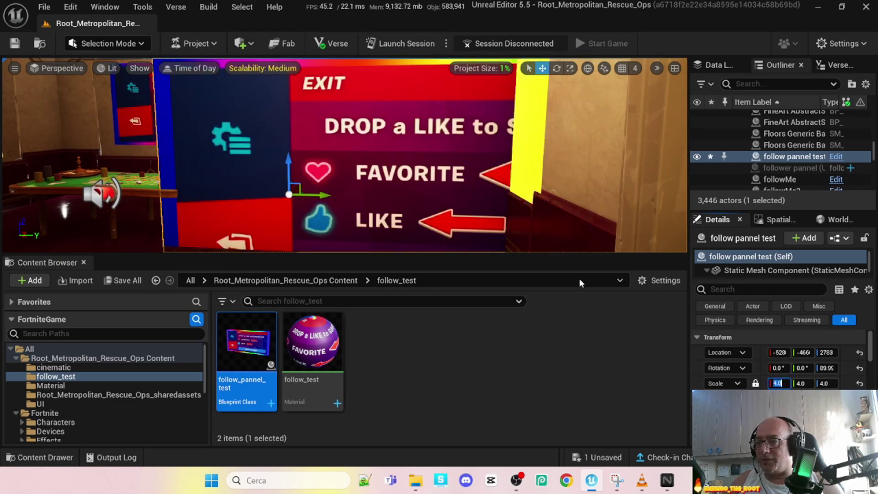
Set the placed panel's uniform scale to 3, raise it to about Z 2873 and shift it slightly along Y.
left_click_drag(425, 314, 425, 375)
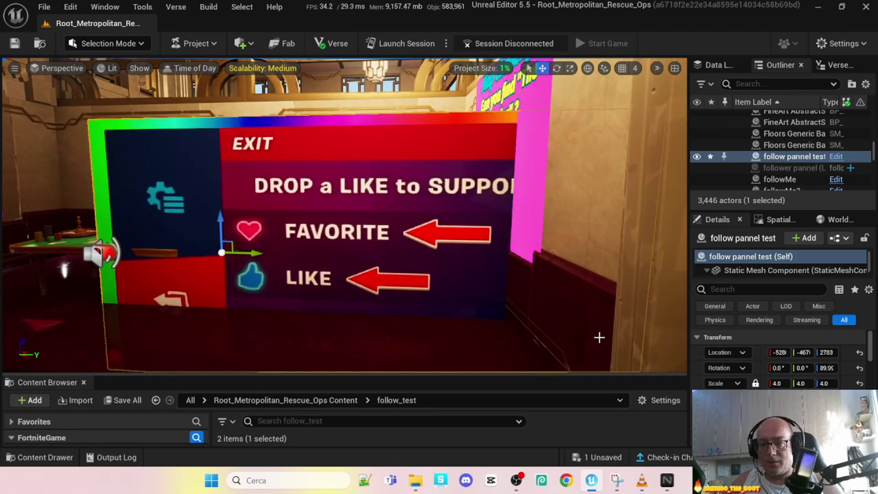
left_click(778, 383)
type("3")
key("Return")
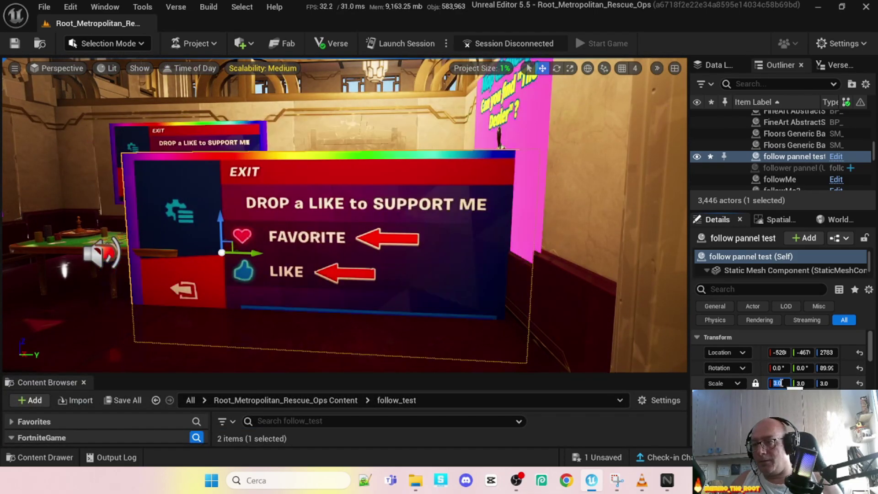
left_click_drag(220, 221, 219, 164)
left_click_drag(247, 196, 204, 187)
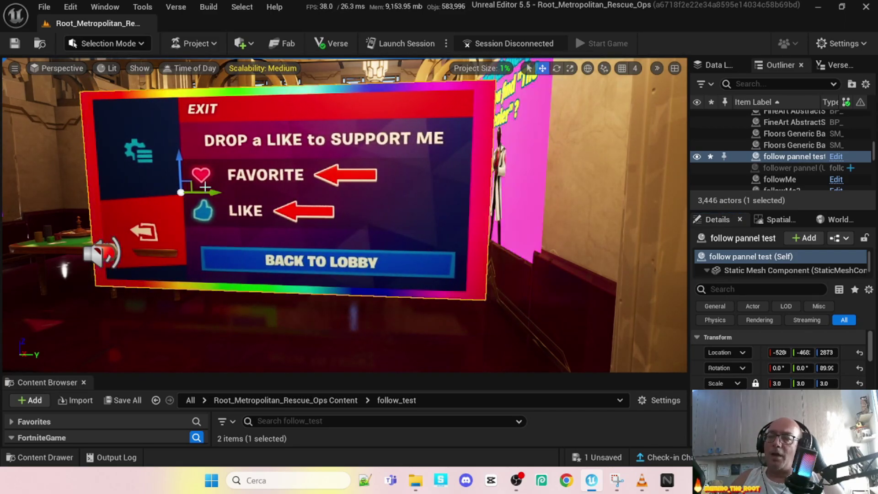